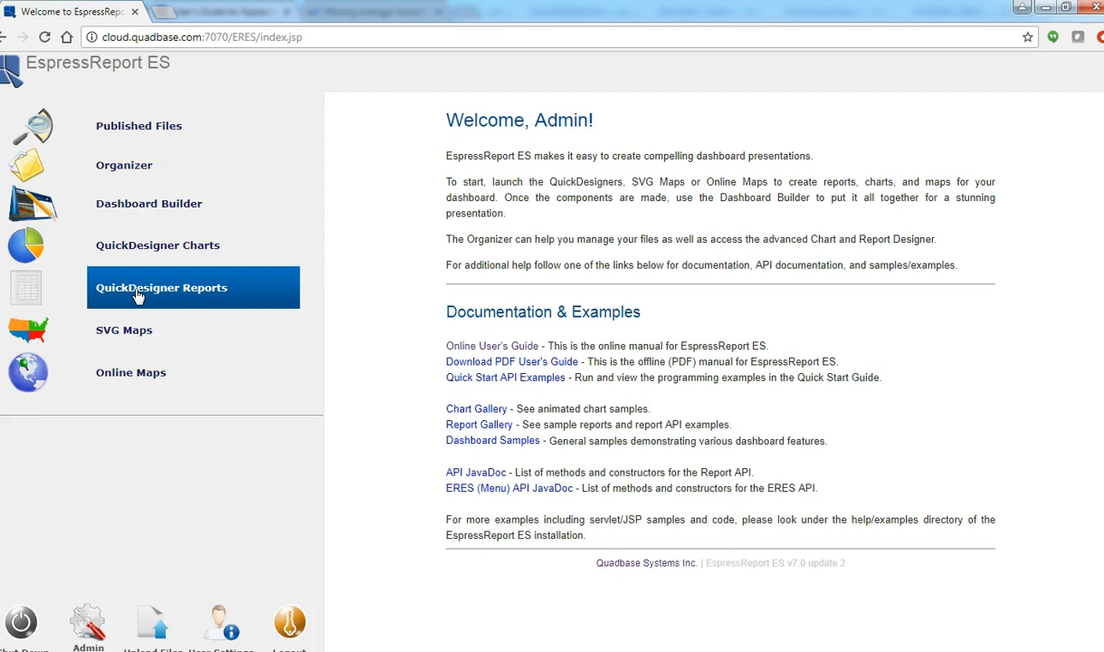
Step: Start a new QuickDesigner report and choose the Invoicing data view of the Woodview (HSQL) database as its data source
left_click(138, 296)
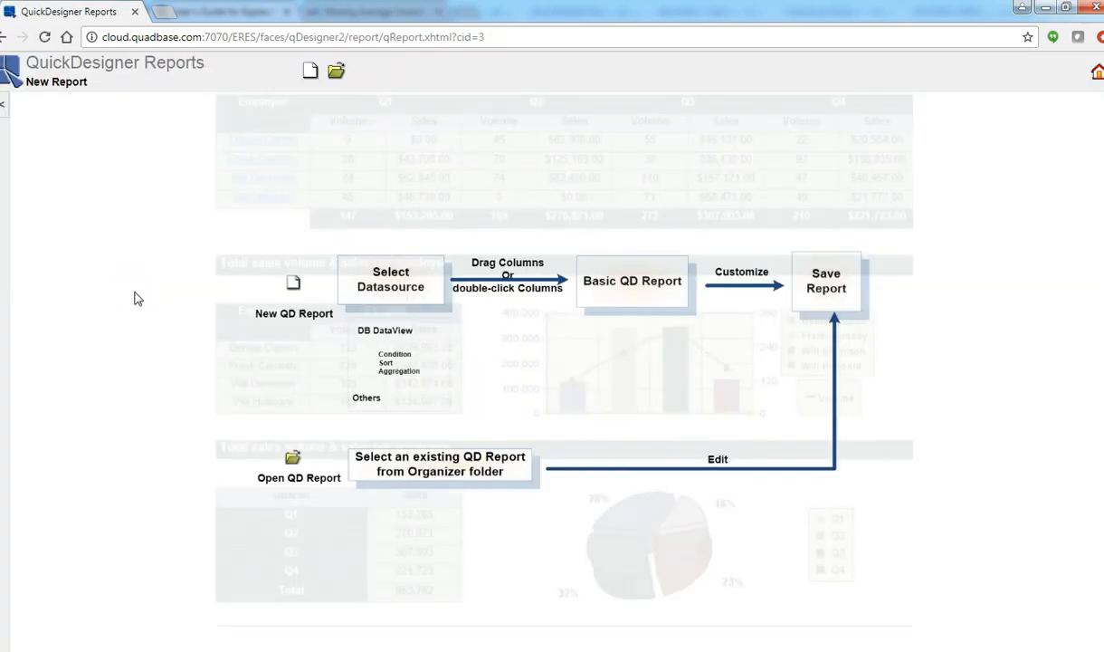
left_click(311, 73)
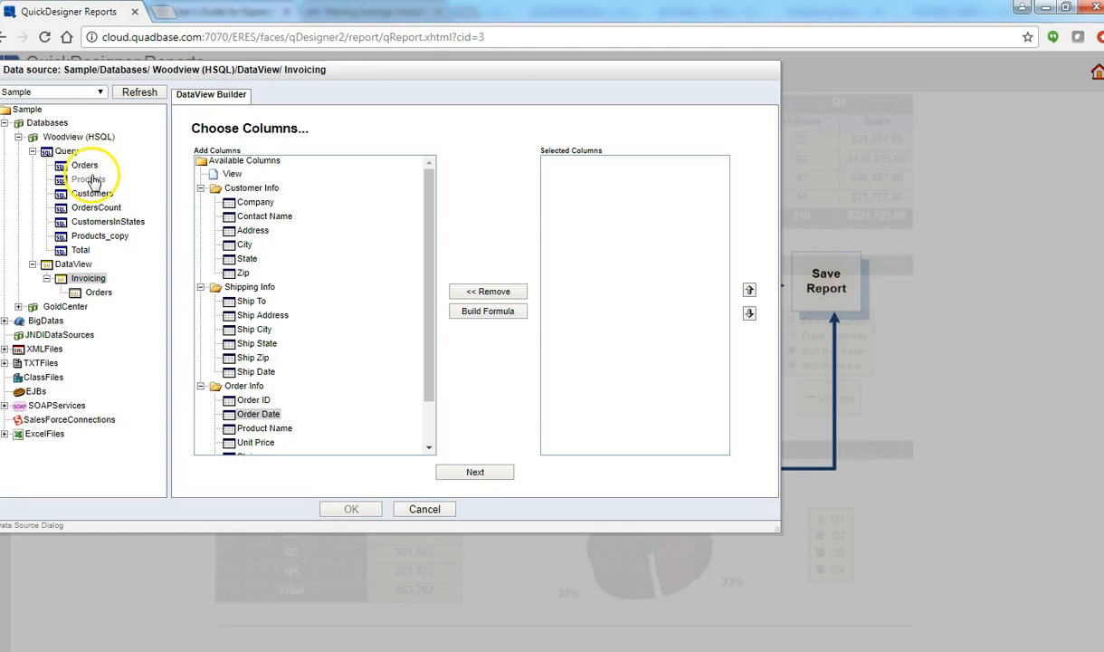
left_click(86, 166)
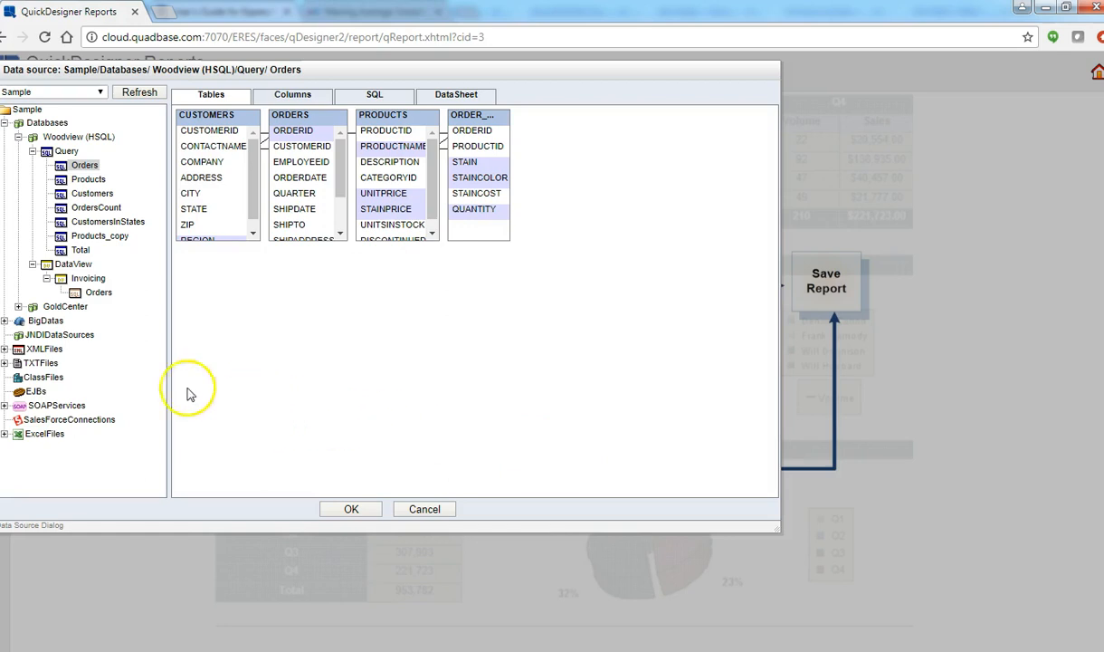
left_click(88, 279)
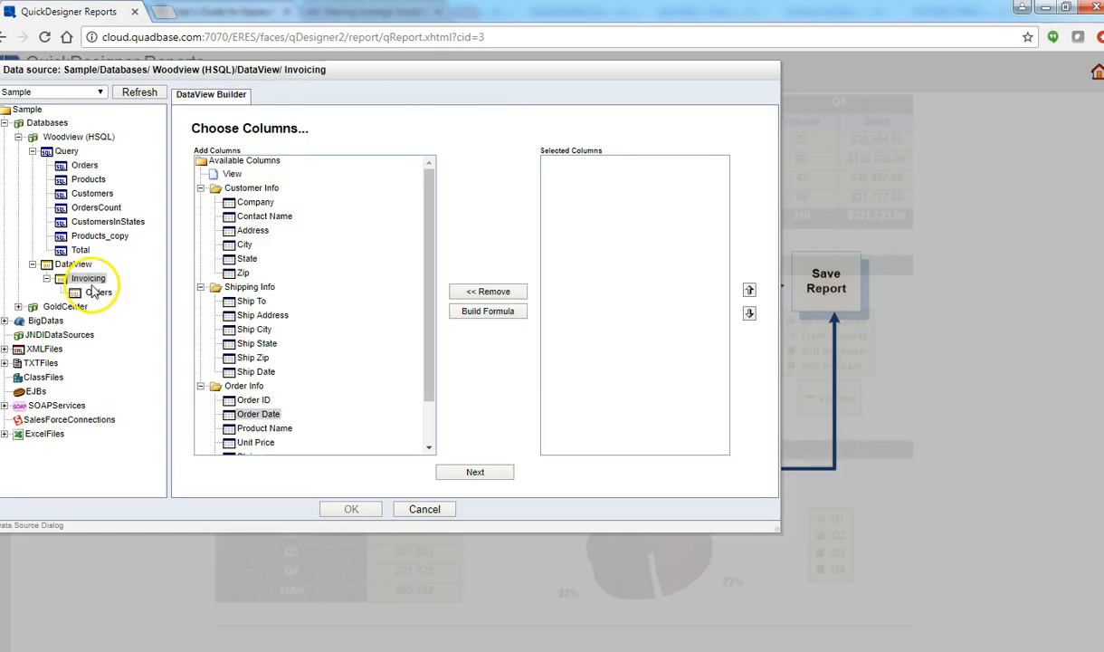
Step: Add the Order Info columns Order ID, Order Date, Product Name, Unit Price and Quantity to the selected columns
scroll(314, 304, "down", 1)
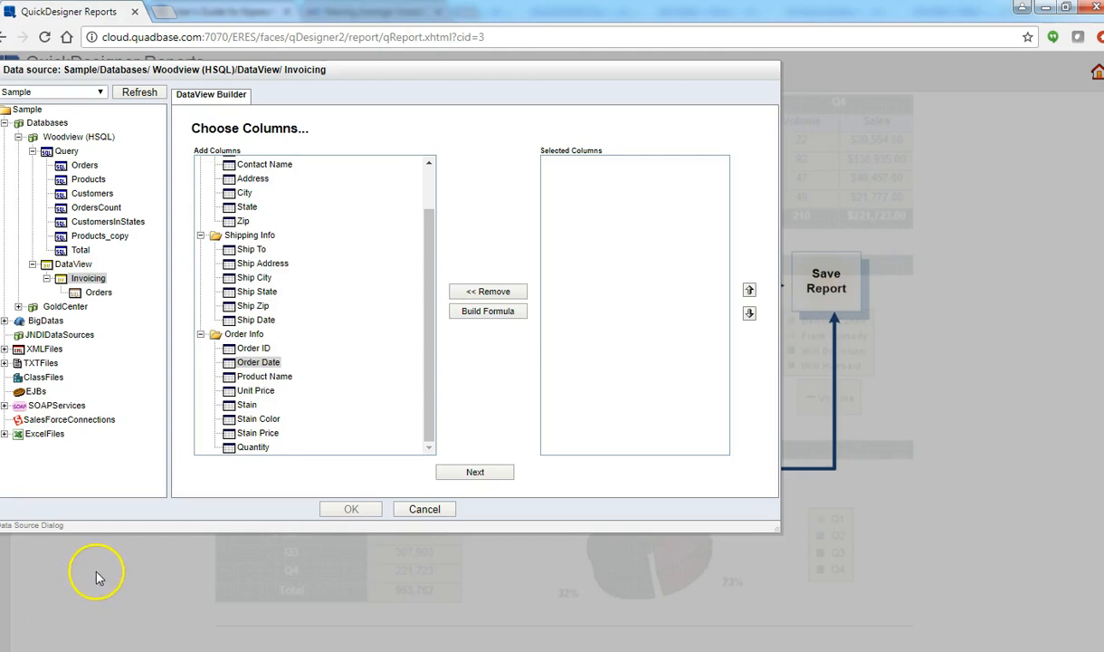
left_click_drag(247, 349, 249, 357)
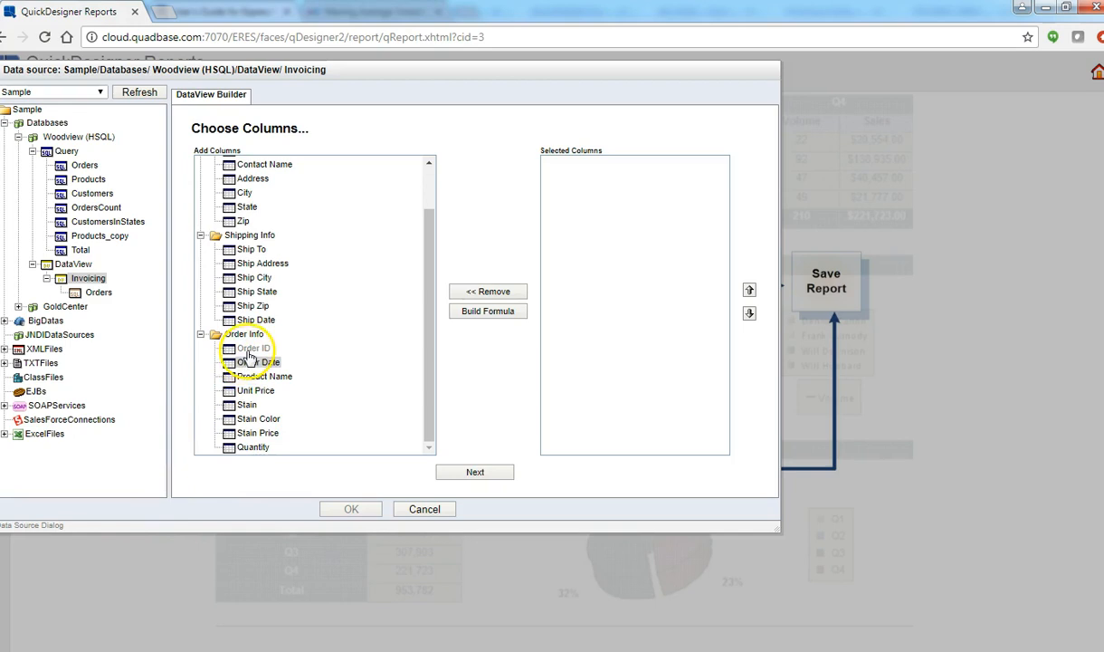
left_click(248, 351)
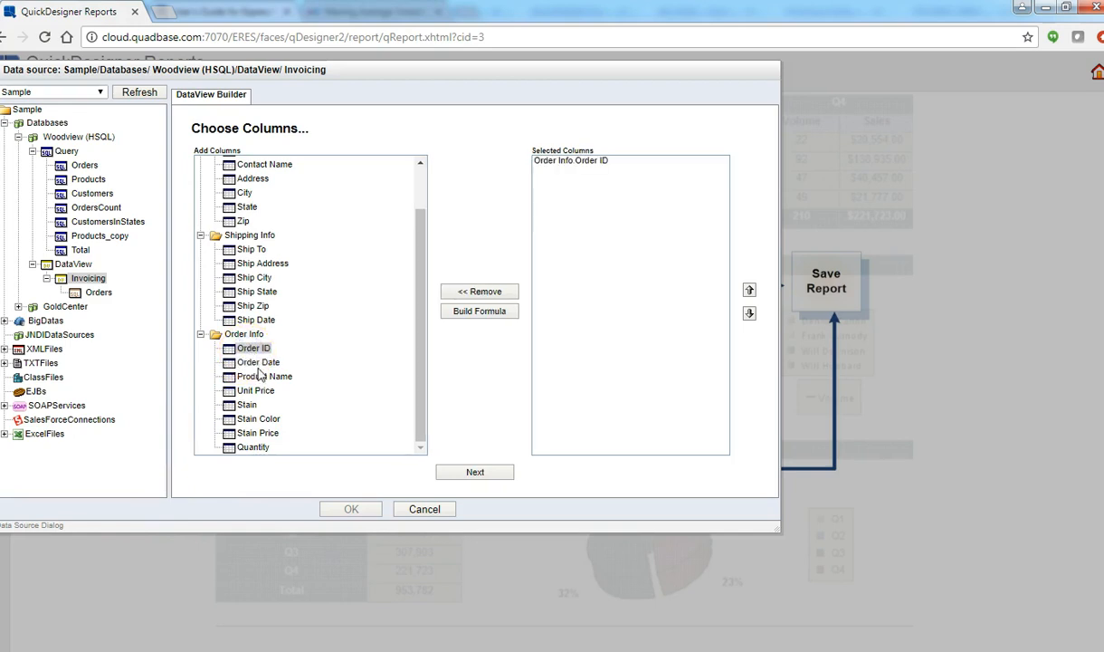
double_click(260, 363)
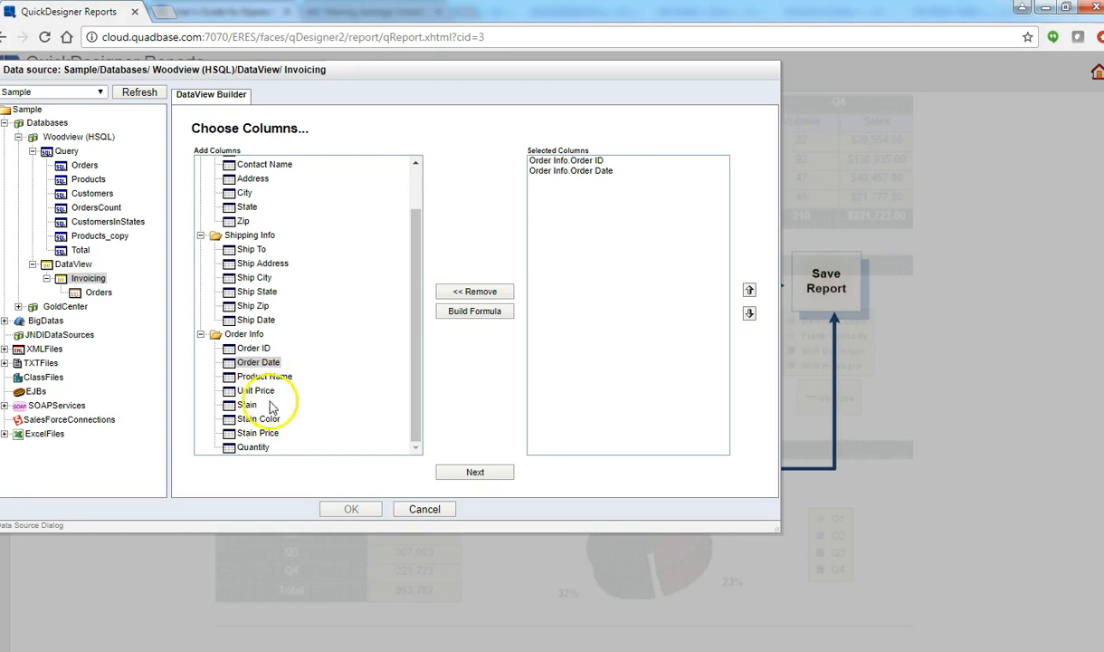
double_click(266, 377)
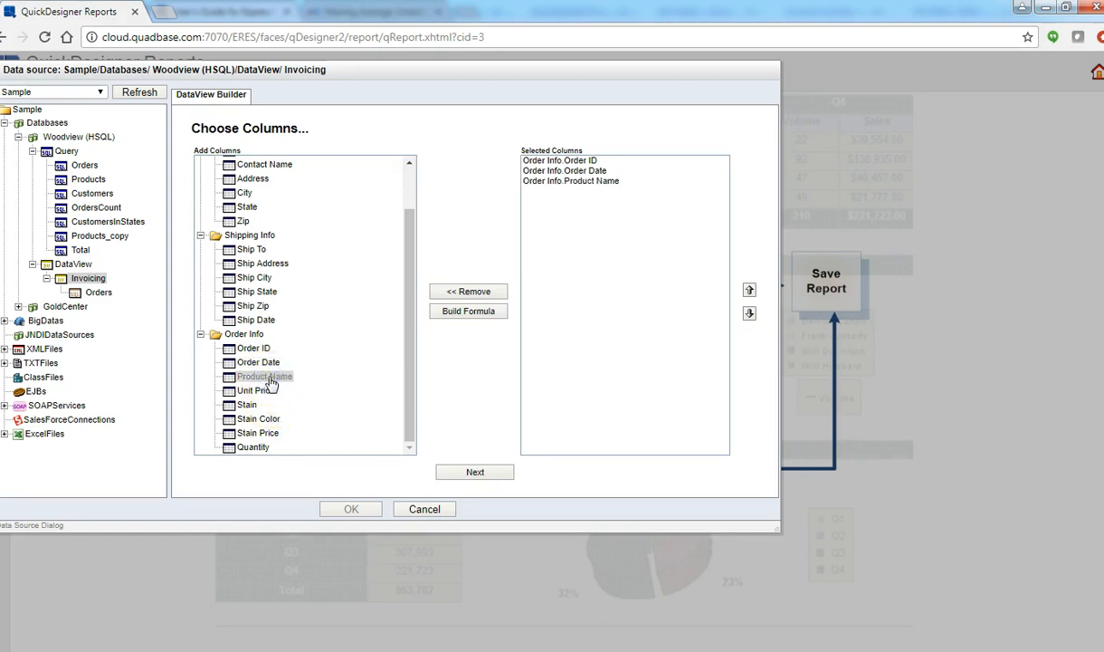
double_click(264, 393)
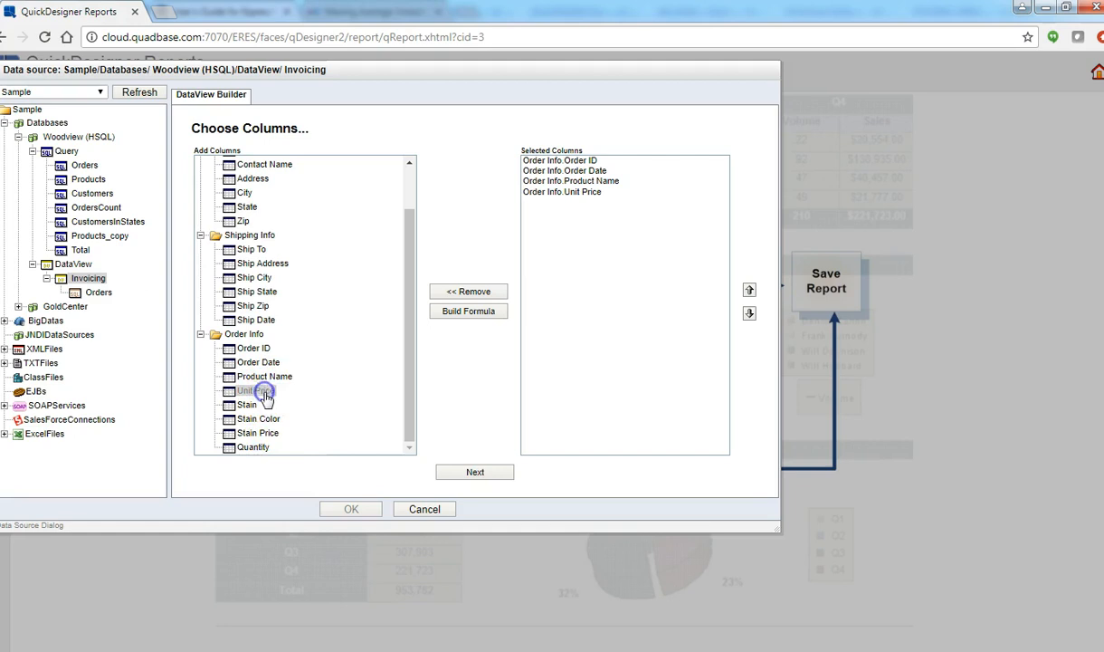
double_click(264, 447)
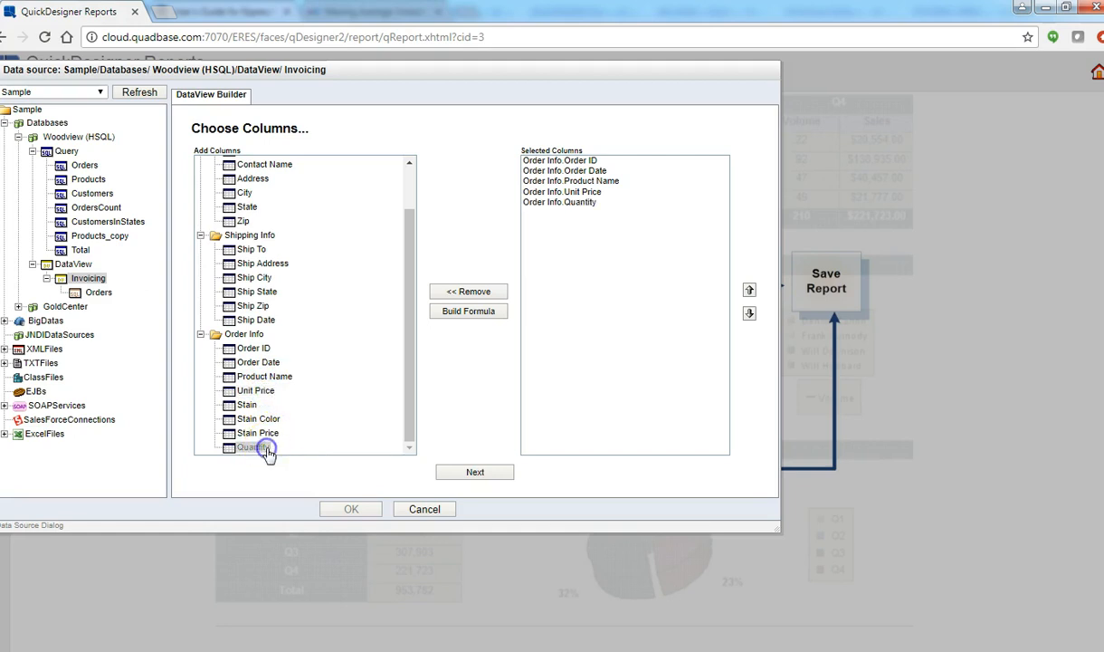
Step: Build a formula column that multiplies Order Info Unit Price by Quantity
left_click(464, 312)
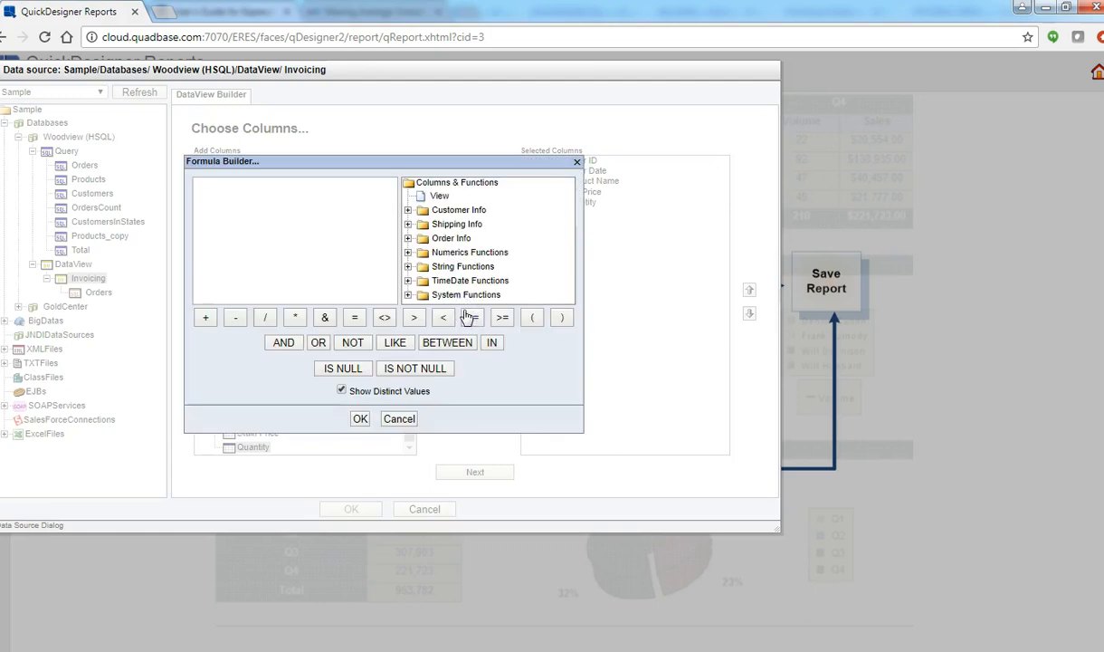
left_click(407, 238)
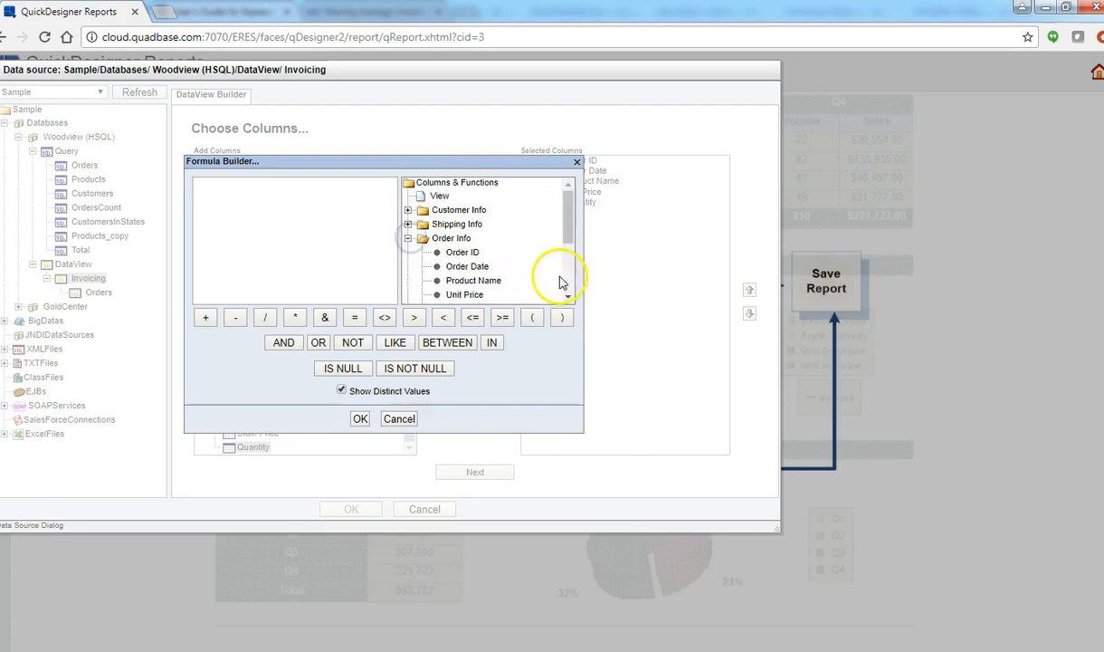
double_click(464, 294)
left_click(295, 316)
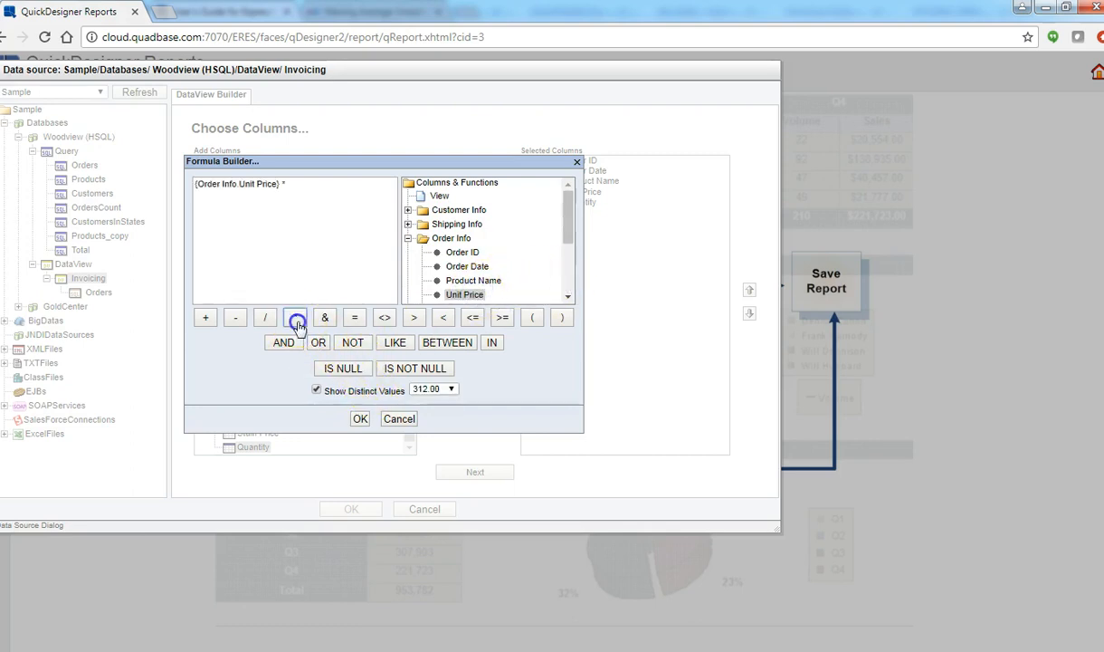
left_click(568, 297)
left_click(568, 296)
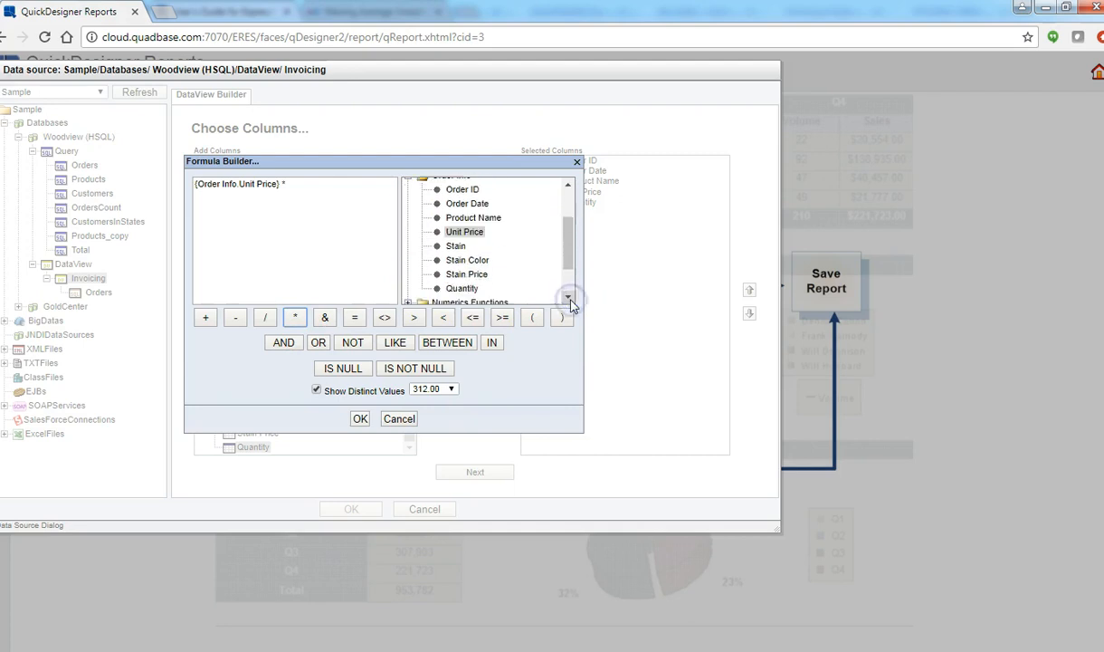
double_click(467, 292)
left_click(362, 419)
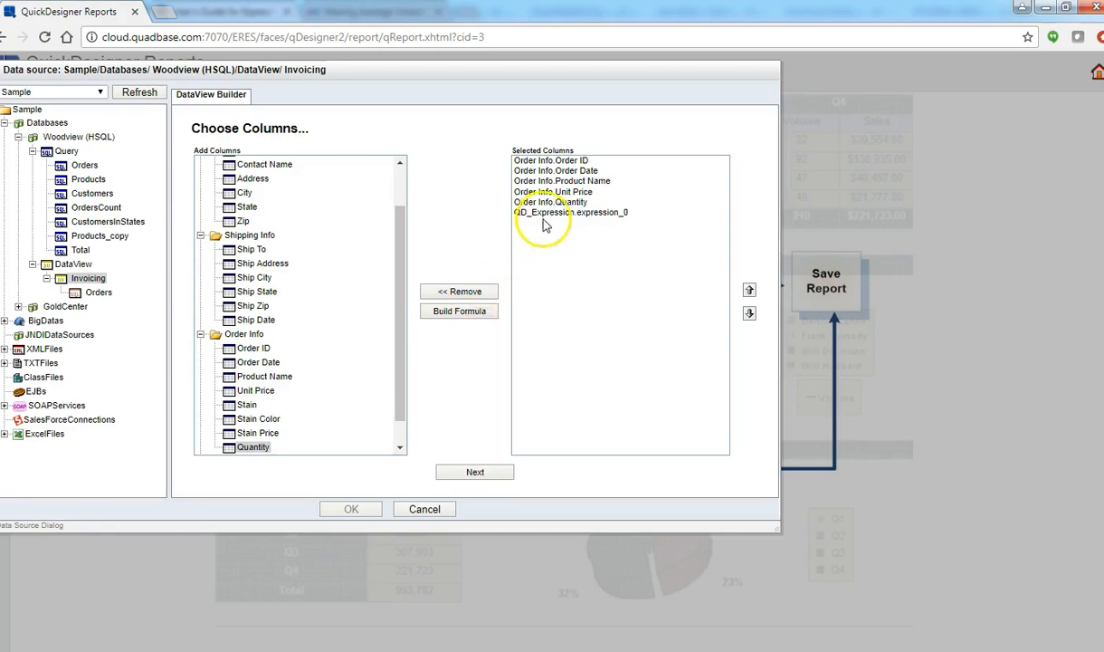
Step: Rename the formula column to Sales and proceed to the query's condition settings
left_click(544, 214)
left_click(458, 320)
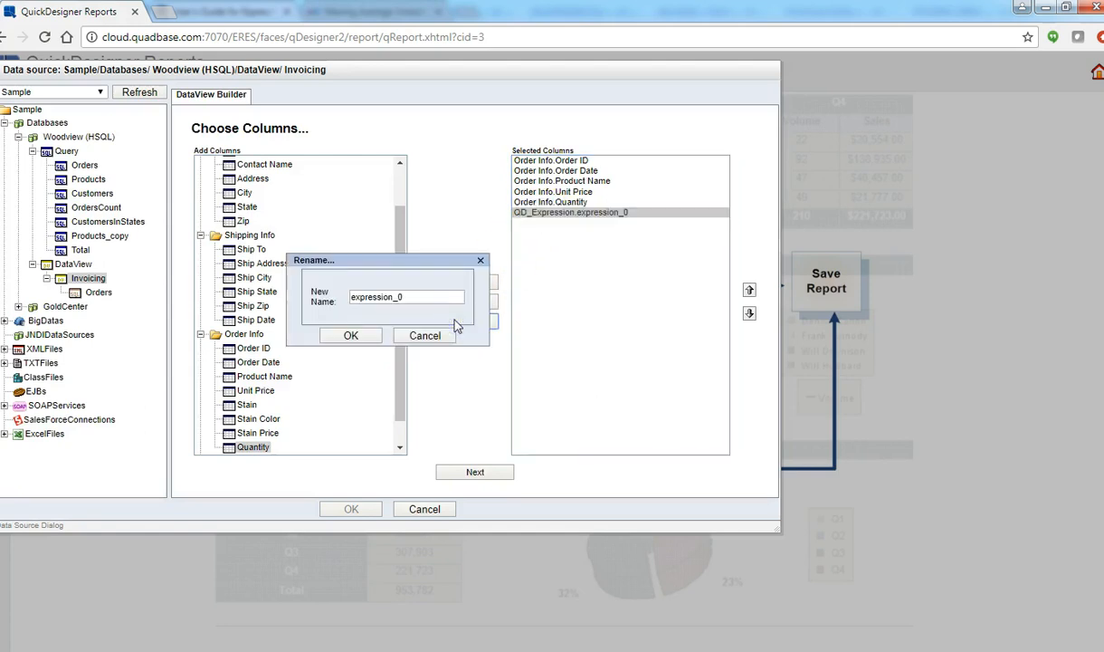
left_click_drag(431, 300, 329, 299)
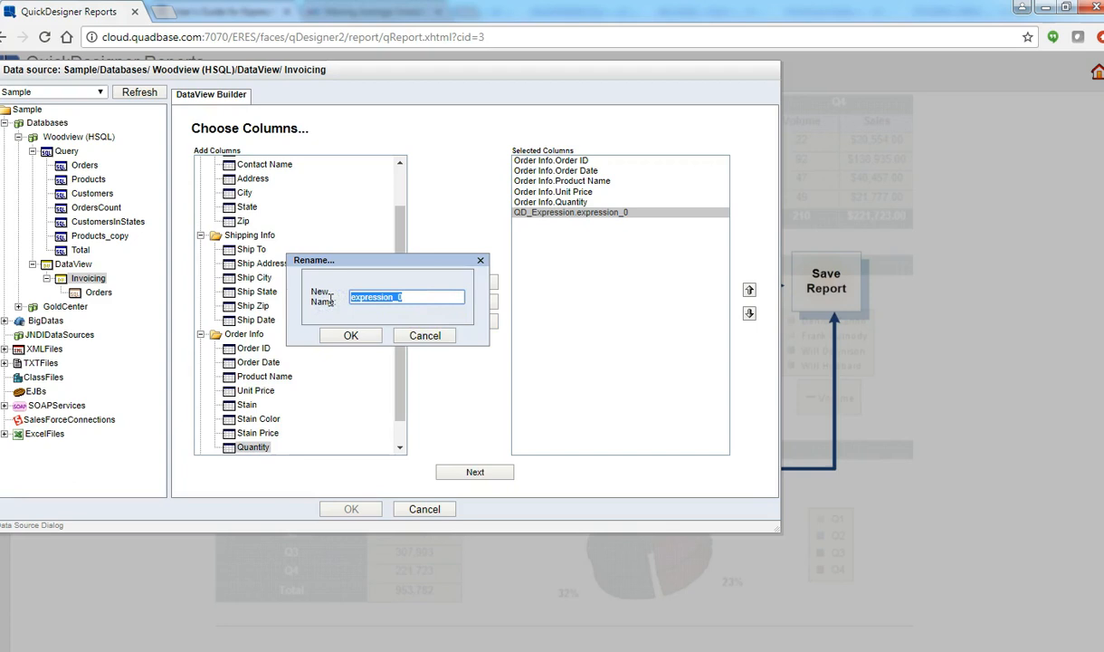
type("Sa")
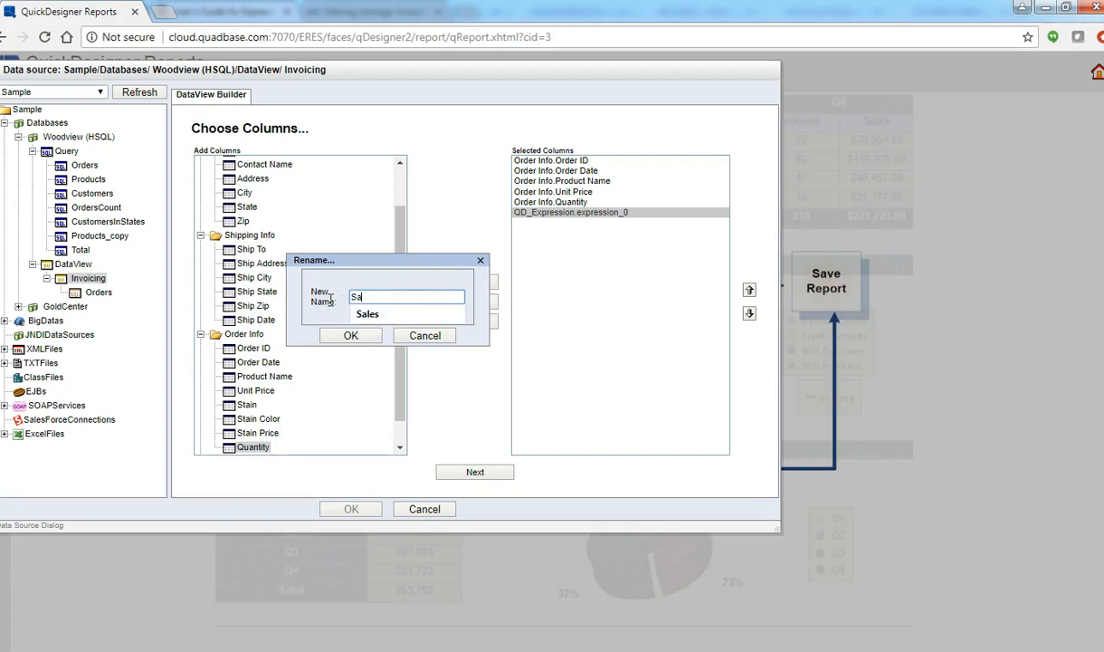
left_click(367, 313)
left_click(352, 334)
left_click(474, 474)
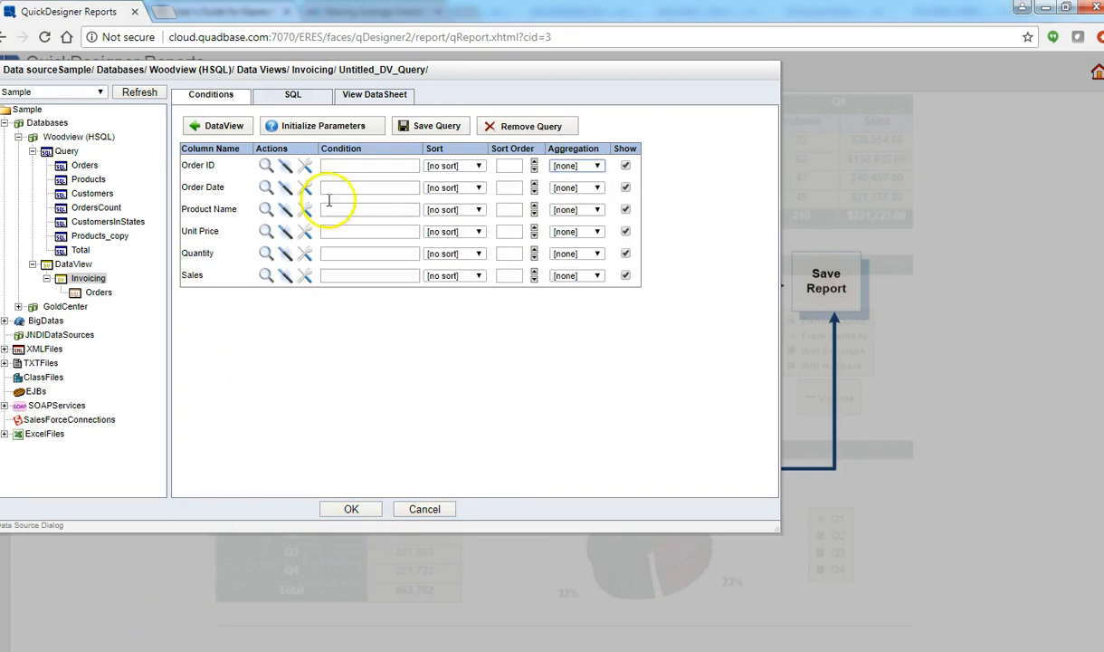
left_click(479, 167)
left_click(480, 165)
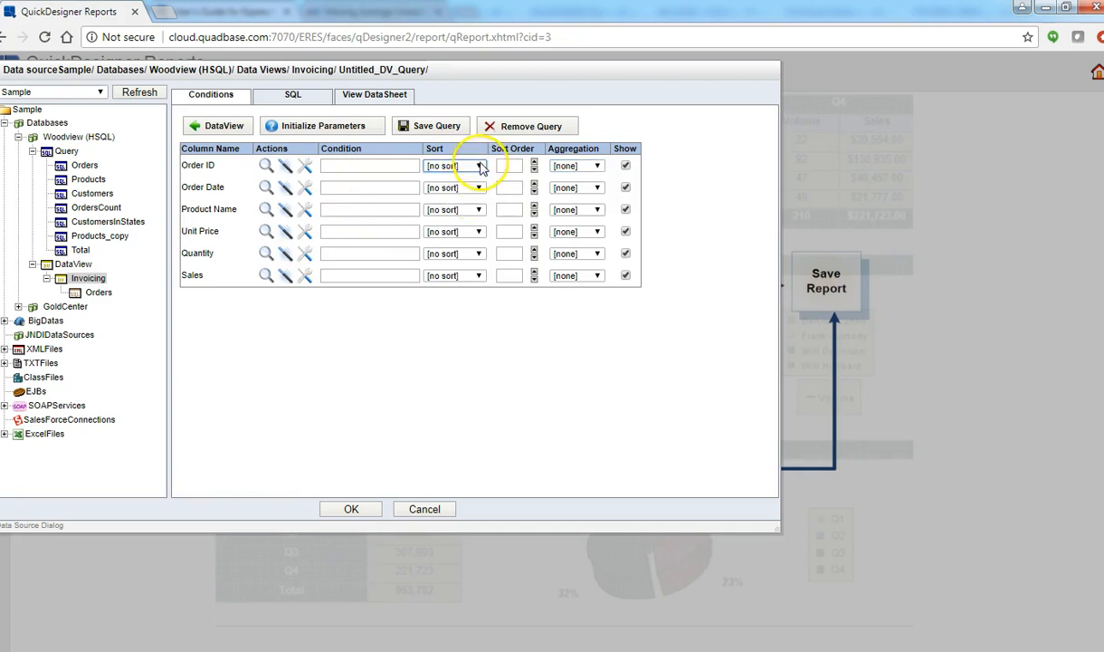
left_click(565, 166)
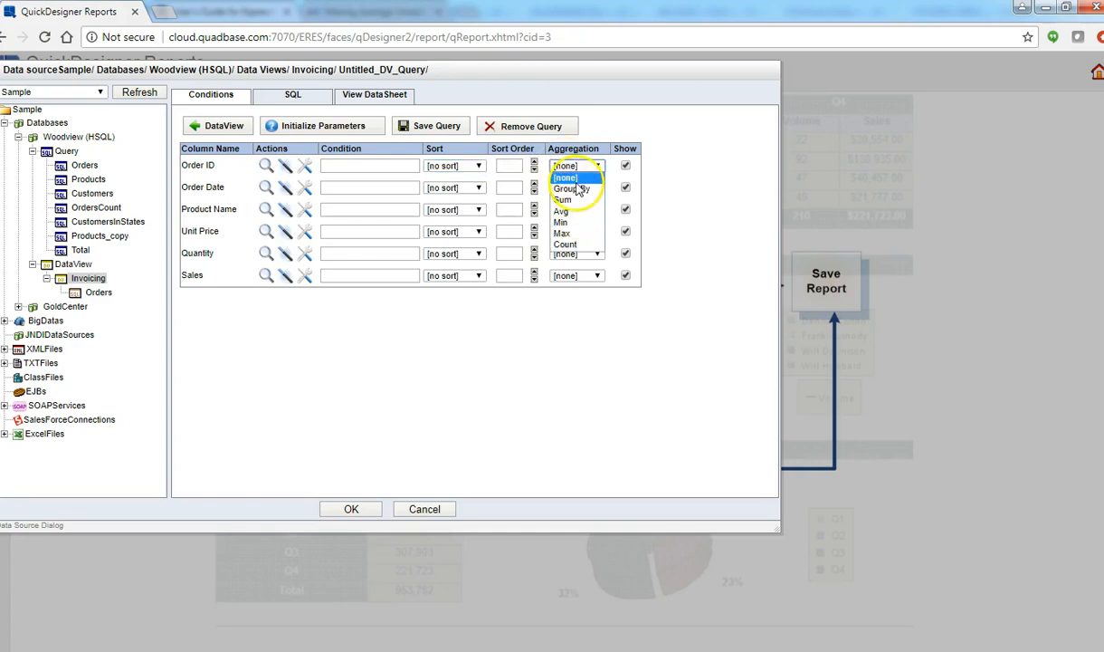
left_click(576, 186)
left_click(625, 166)
left_click(625, 187)
left_click(626, 187)
left_click(625, 165)
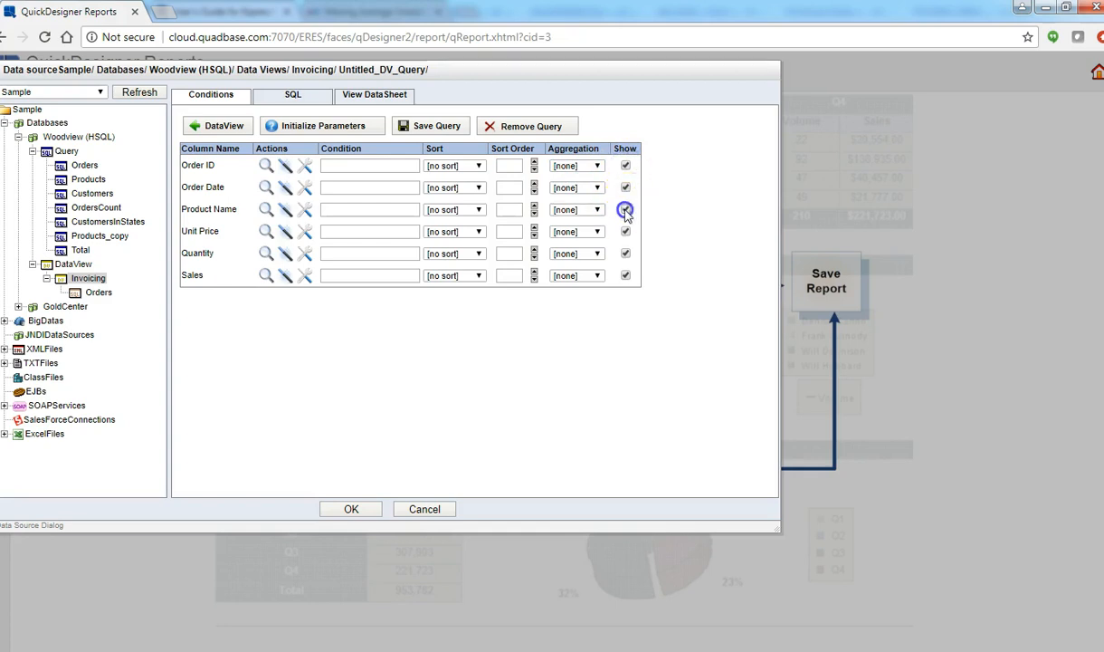
Step: Add a condition limiting Order Date to between 2001-01-14 and 2003-12-09, using values from the column
left_click(283, 192)
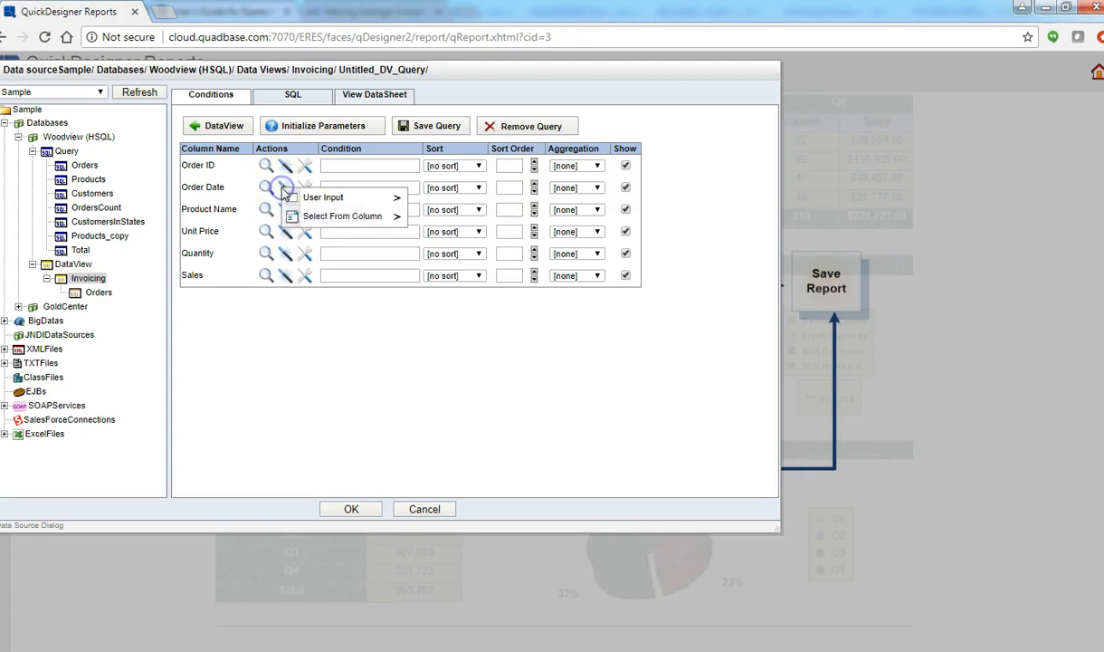
left_click(396, 220)
left_click(431, 303)
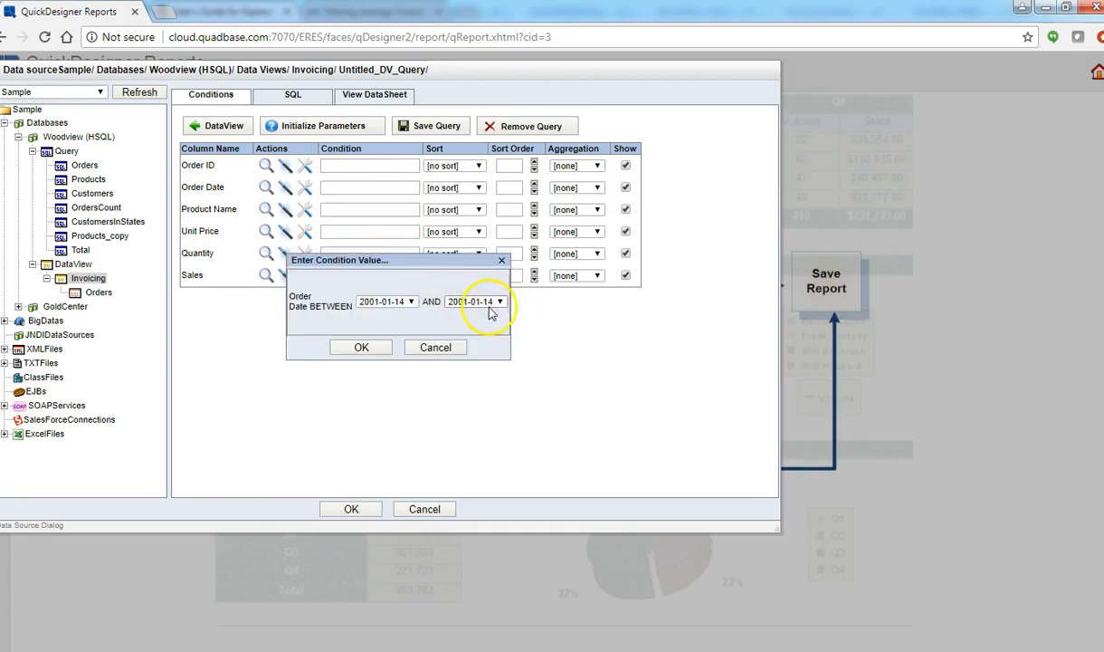
left_click(500, 301)
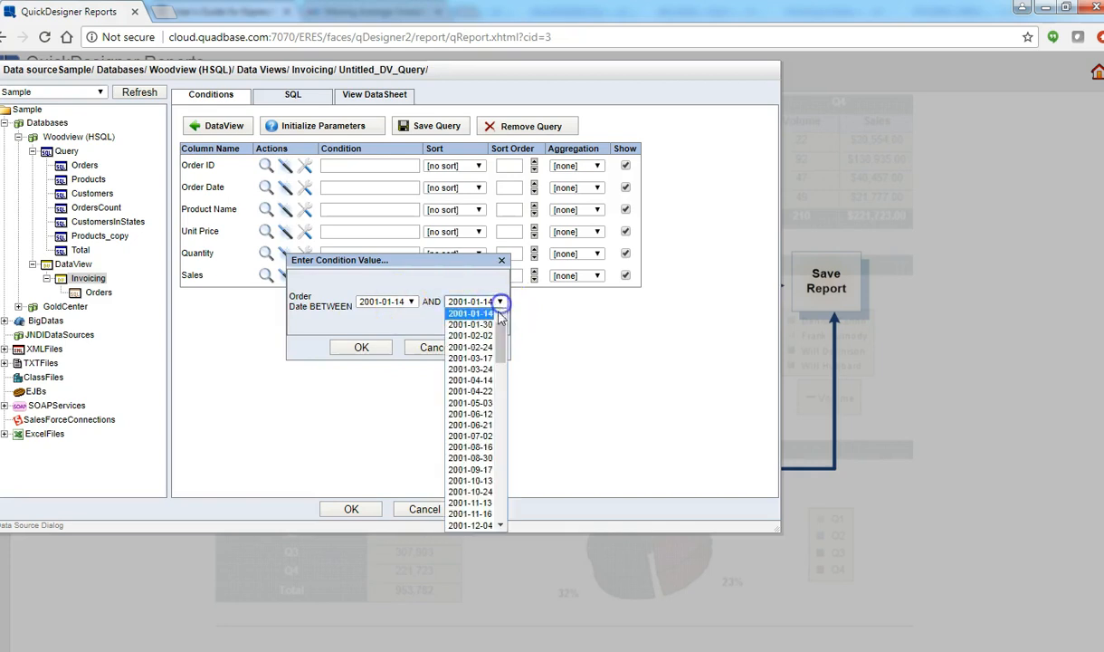
left_click(496, 426)
left_click_drag(496, 426, 493, 523)
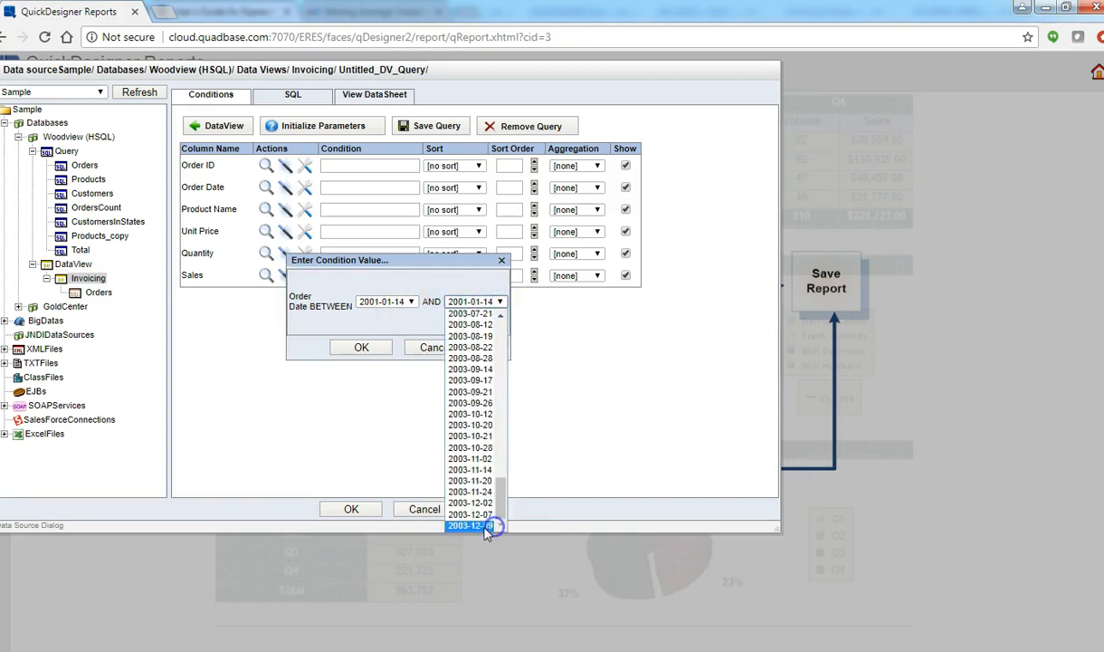
left_click(487, 525)
left_click(363, 350)
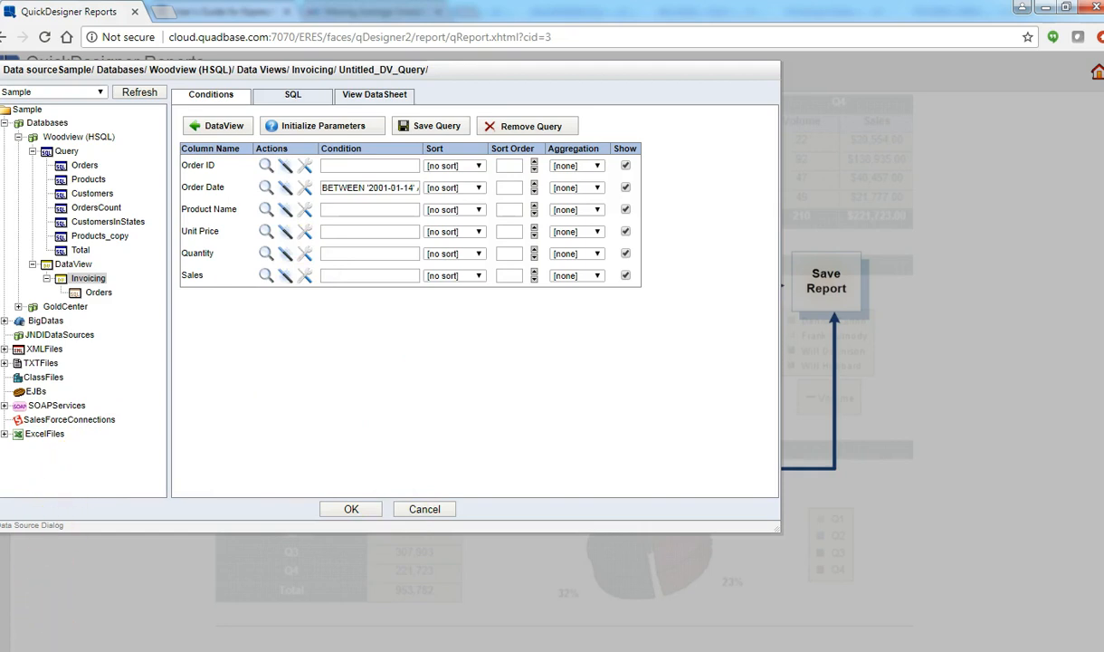
Step: Examine the query's datasheet and its SQL statement, and return to the conditions
left_click(380, 97)
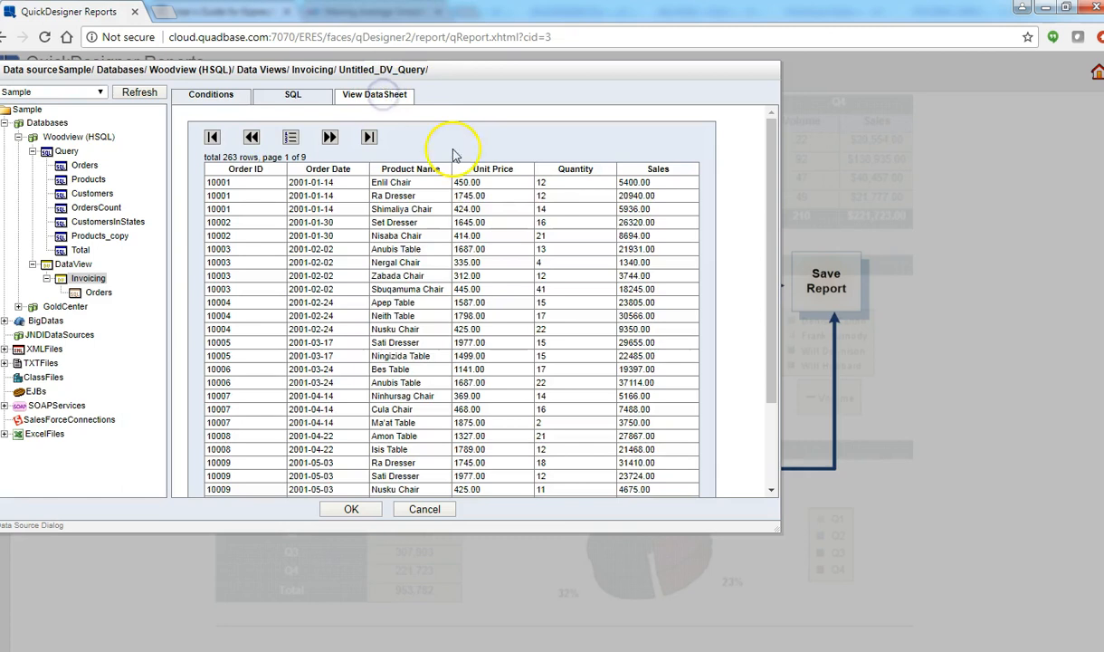
left_click_drag(771, 329, 764, 197)
left_click(294, 97)
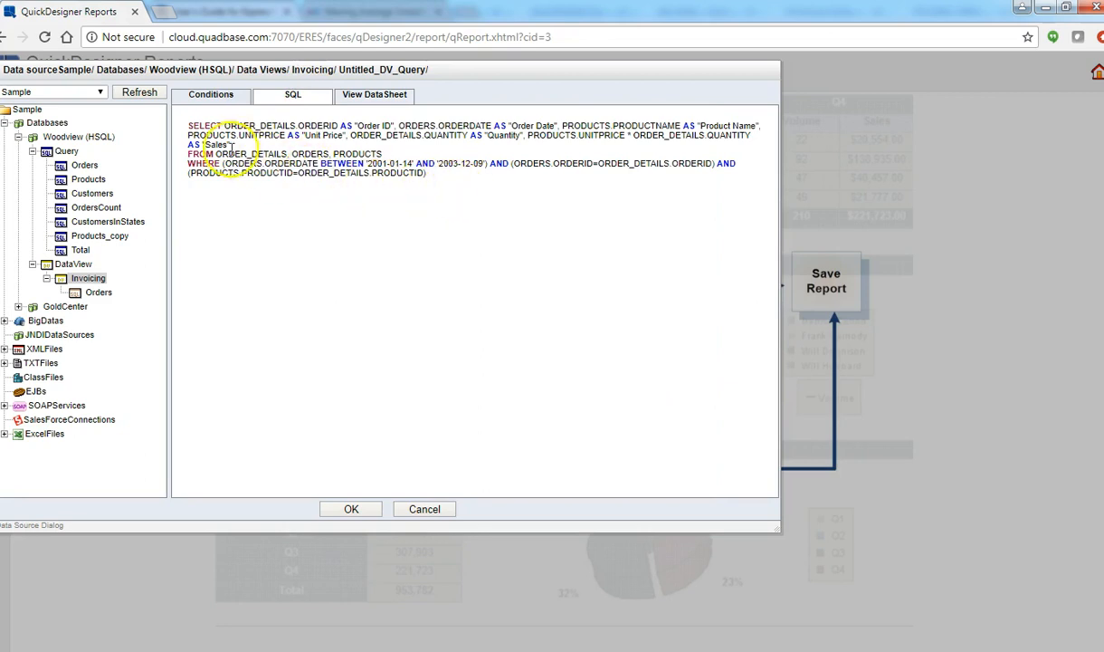
left_click(210, 95)
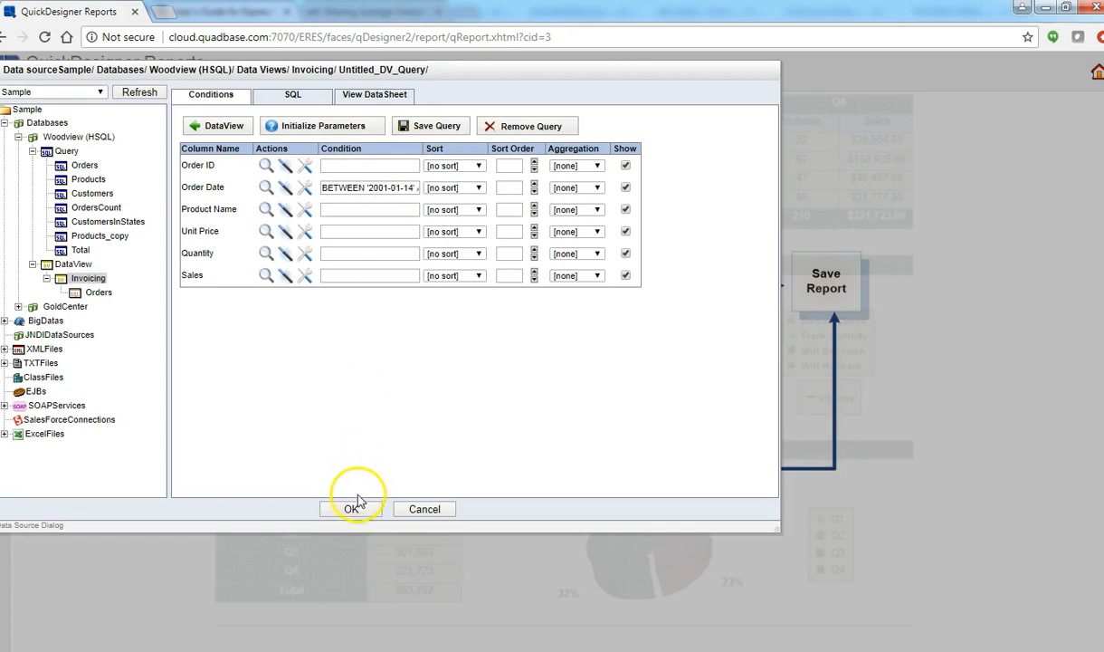
Step: Save the data view query under the name Query2
left_click(434, 125)
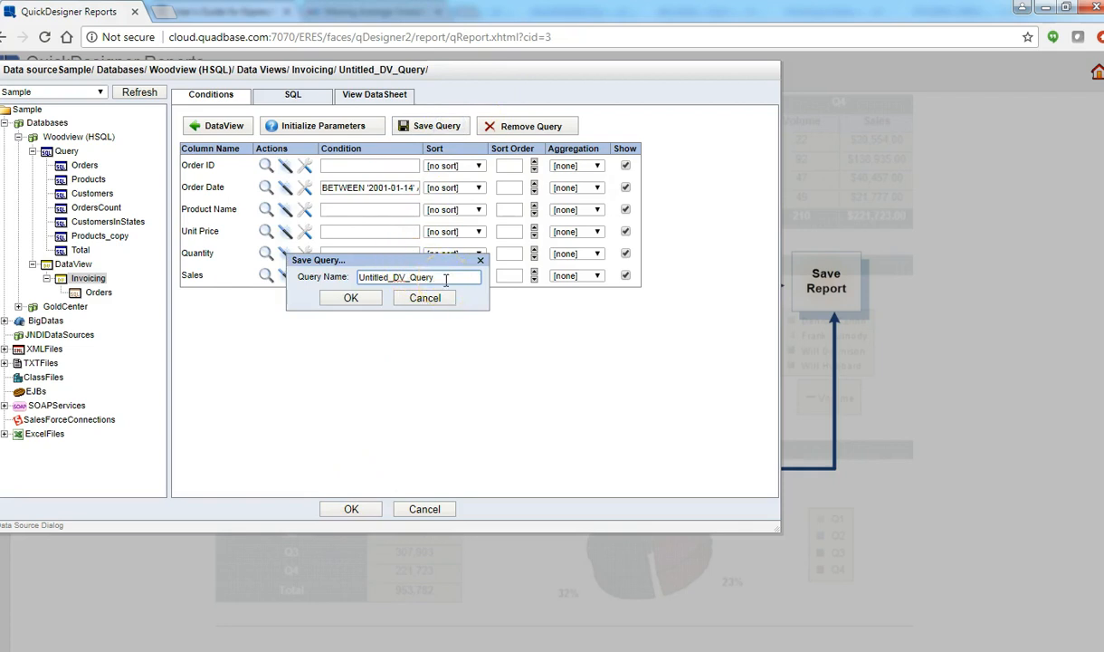
left_click_drag(451, 279, 294, 263)
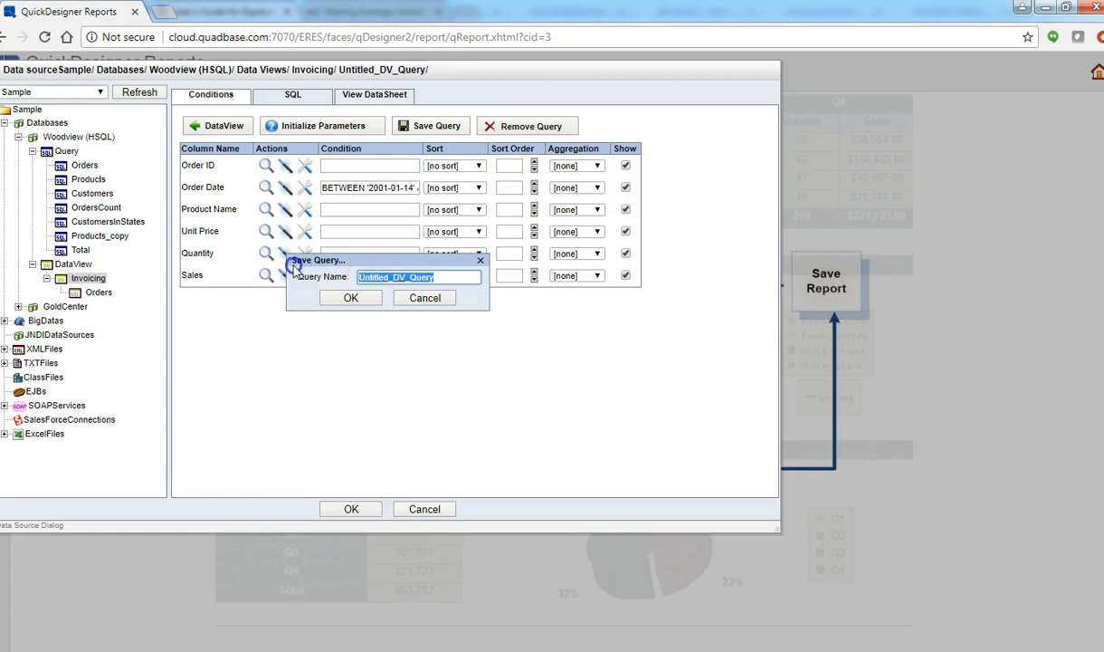
type("Query2")
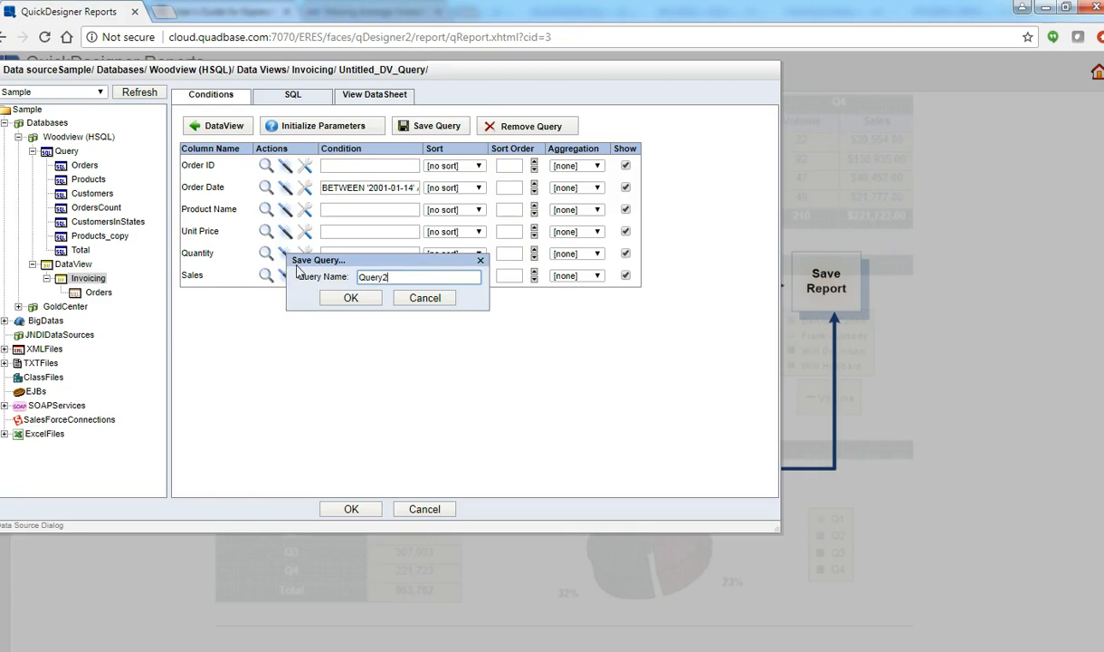
left_click(351, 299)
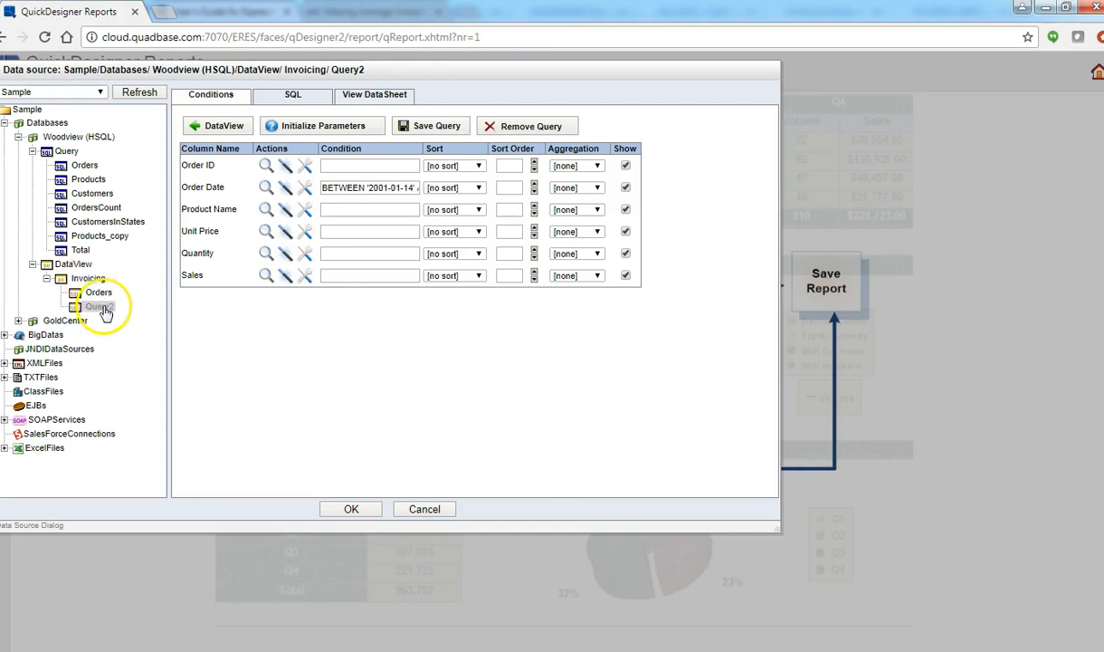
Step: Use Query2 as the report's data source and add the Order ID, Product Name, Unit Price, Quantity and Sales columns
left_click(344, 514)
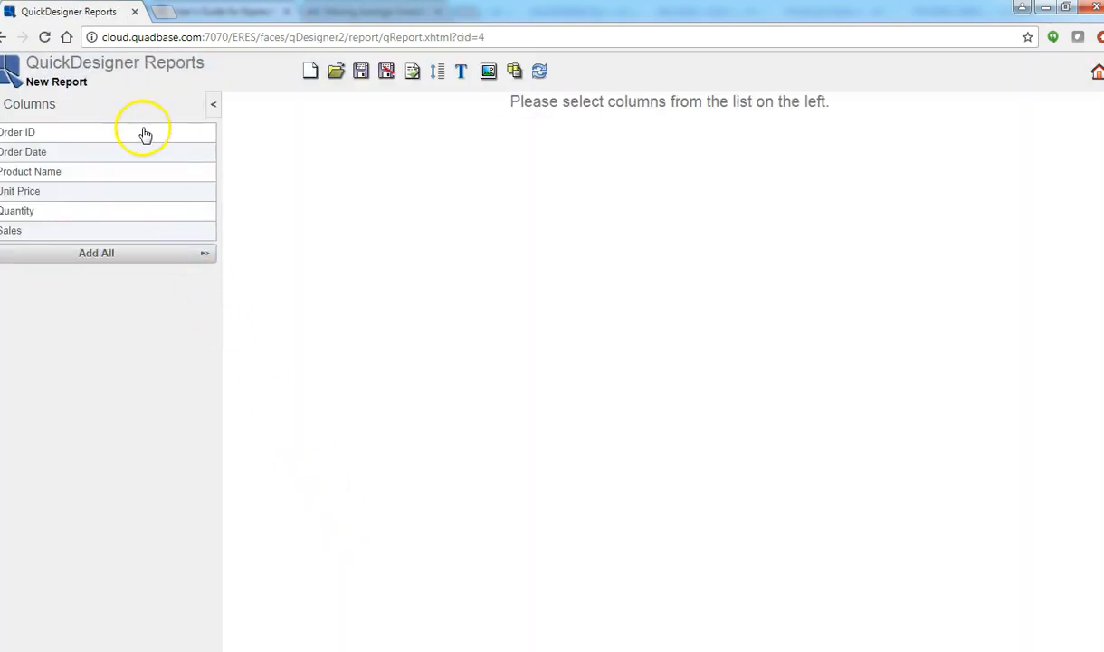
left_click_drag(145, 134, 318, 163)
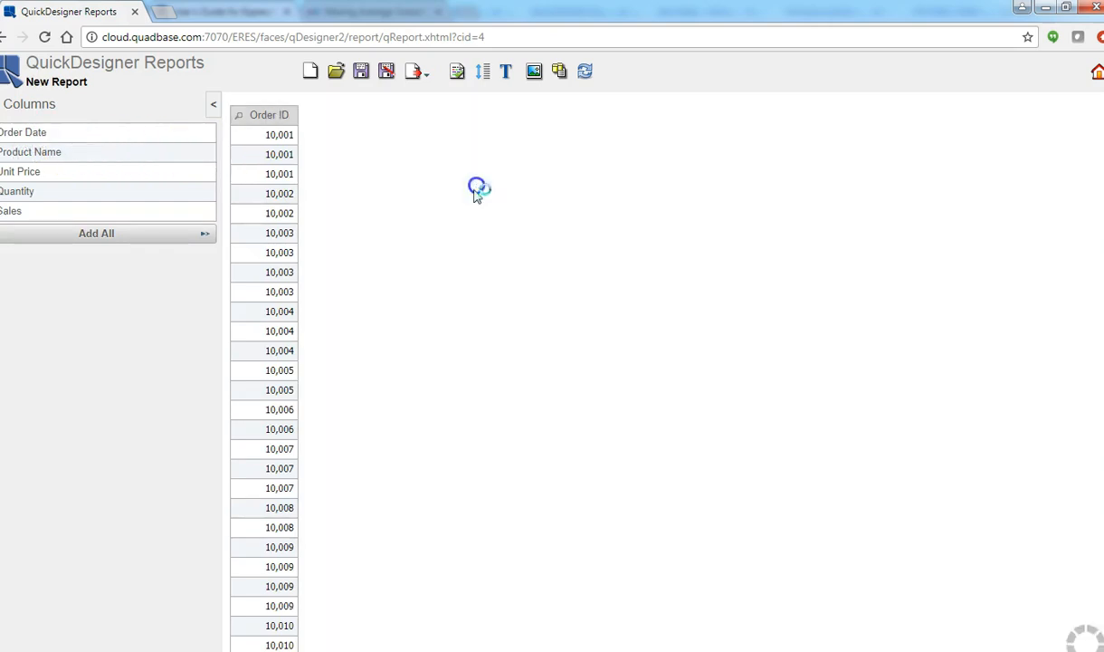
left_click_drag(129, 160, 552, 215)
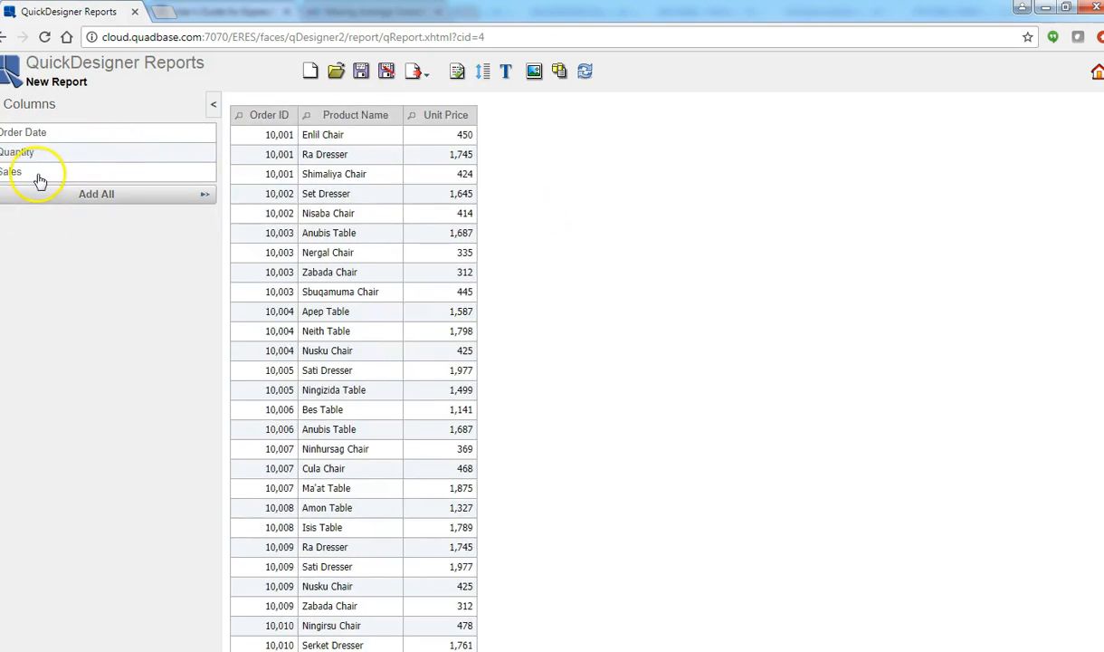
left_click_drag(72, 154, 643, 235)
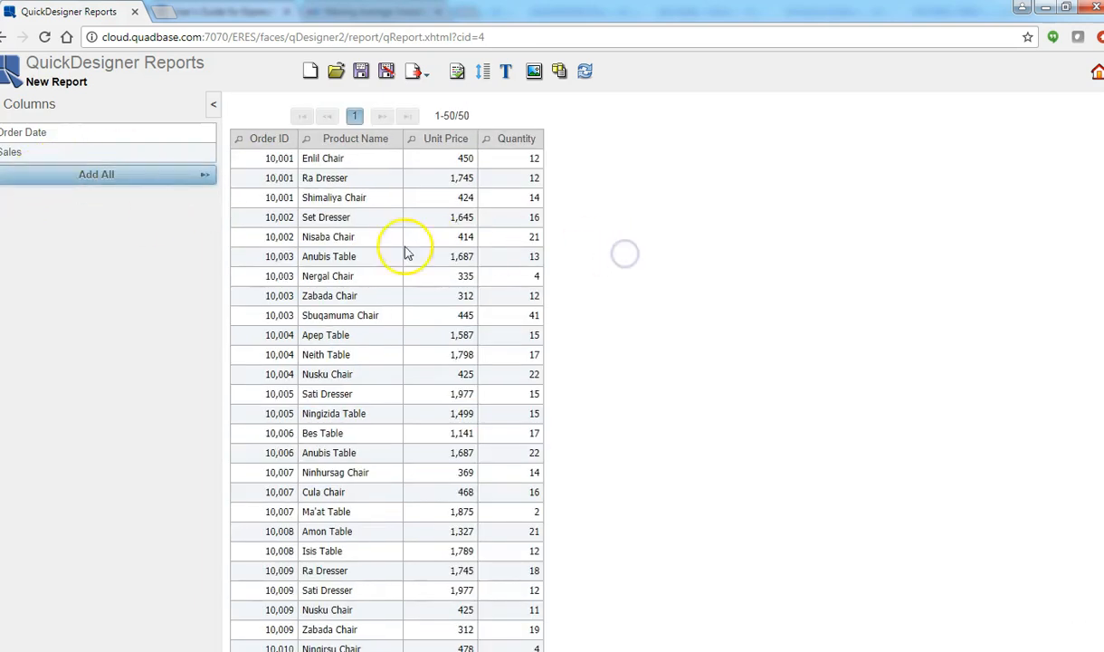
left_click_drag(153, 156, 660, 284)
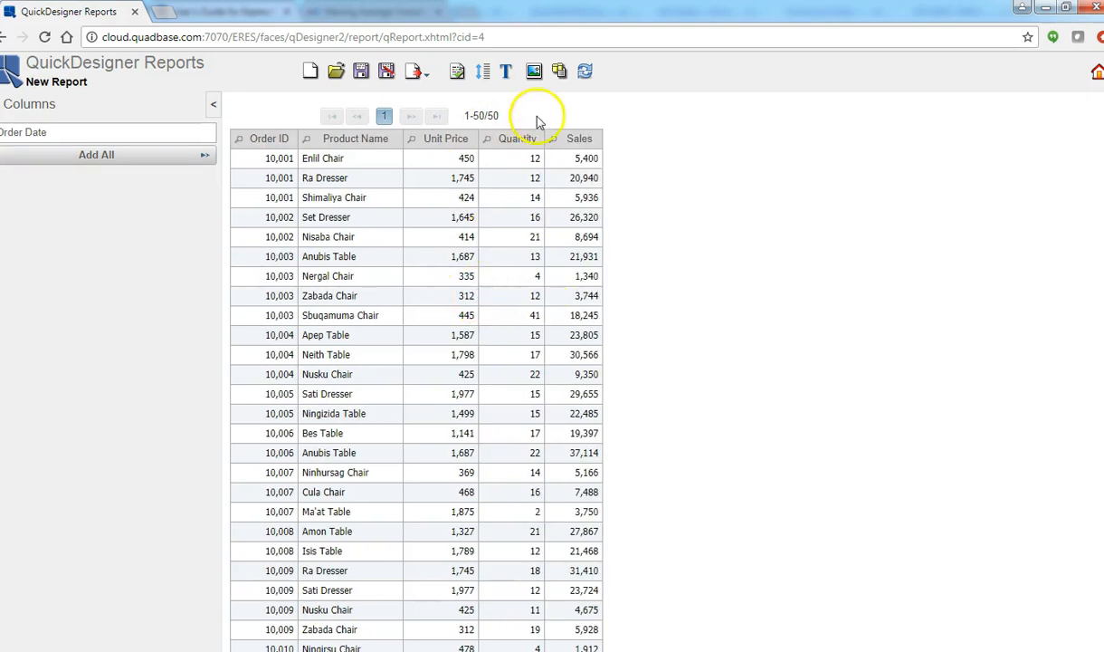
Step: Slightly widen the Product Name, Order ID and Sales columns of the report table
left_click_drag(399, 139, 409, 139)
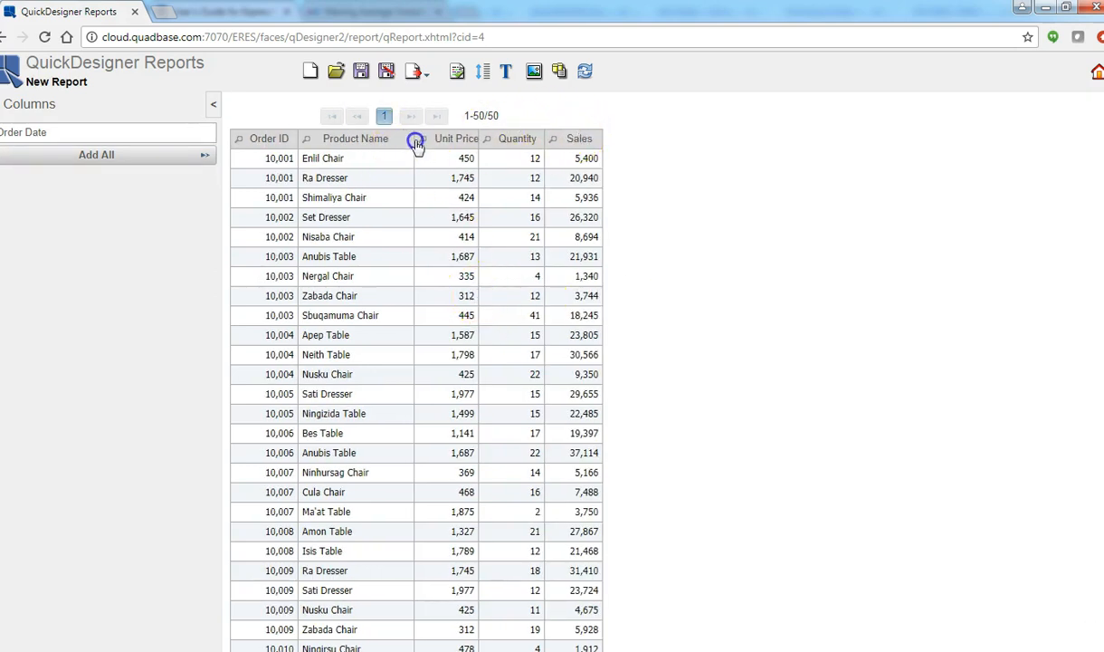
mouse_move(299, 133)
left_mouse_down()
mouse_move(322, 136)
mouse_move(312, 133)
left_mouse_up()
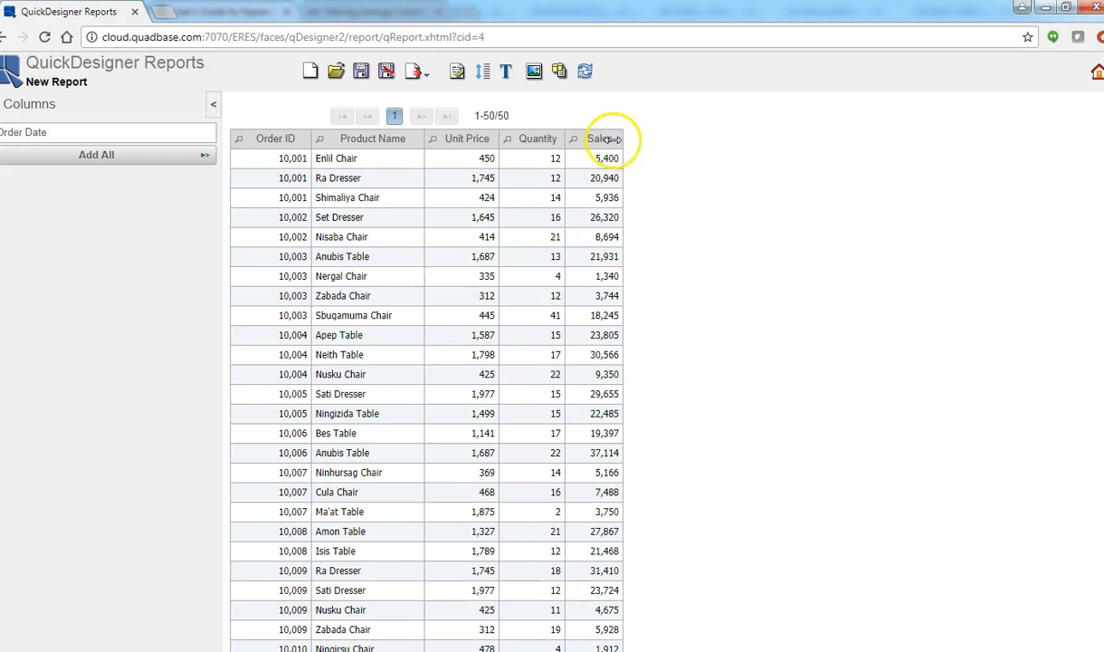
left_click_drag(622, 139, 639, 139)
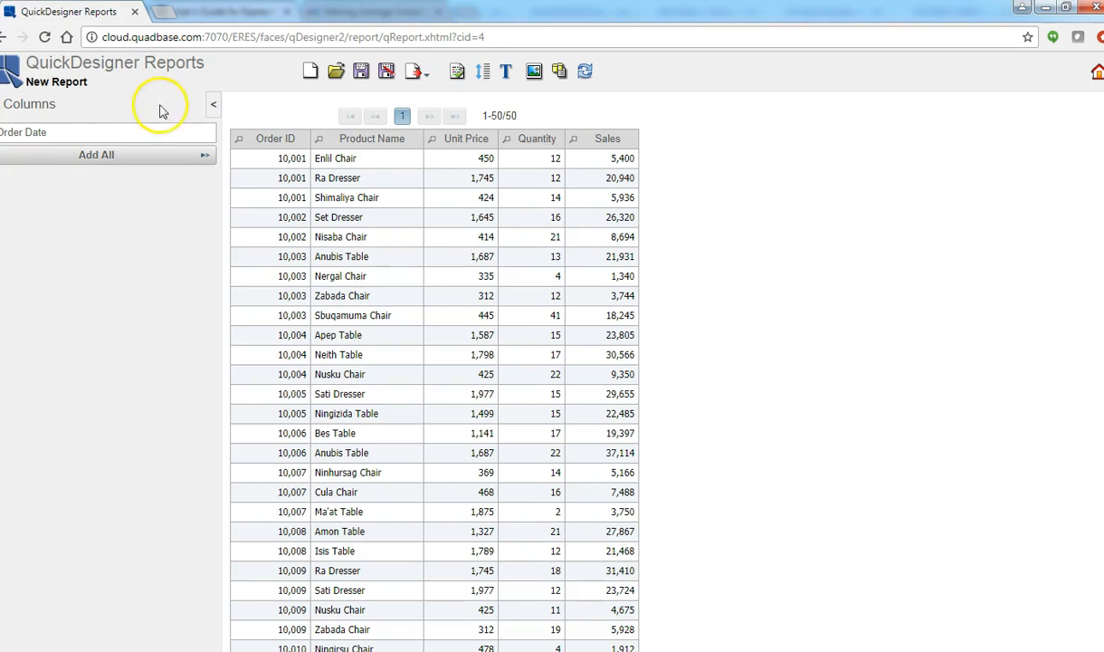
Step: Group the report rows by Order ID using the Group (Row Break) aggregation
left_click(277, 138)
left_click(274, 140)
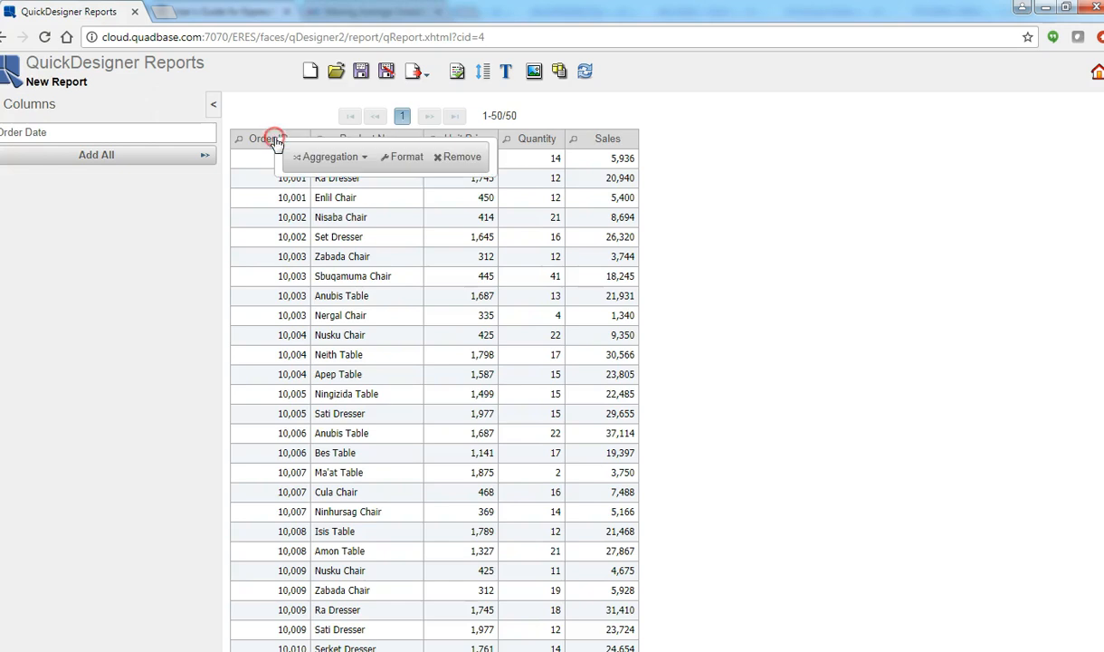
left_click(312, 157)
left_click(324, 210)
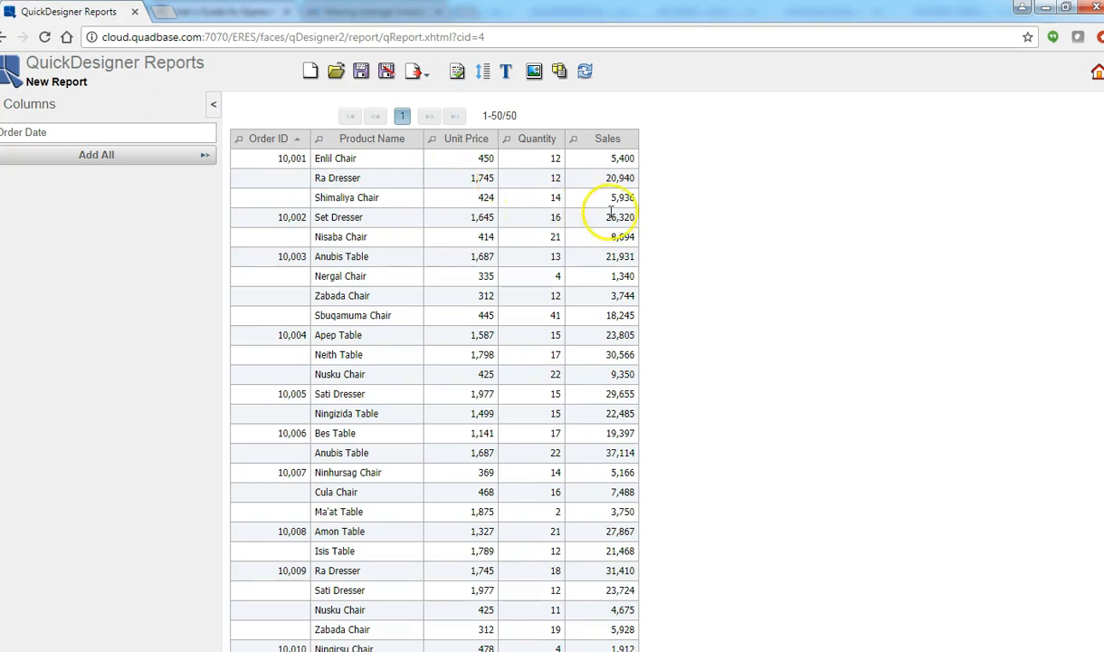
Step: Apply the SUM aggregation to the Sales column
left_click(608, 142)
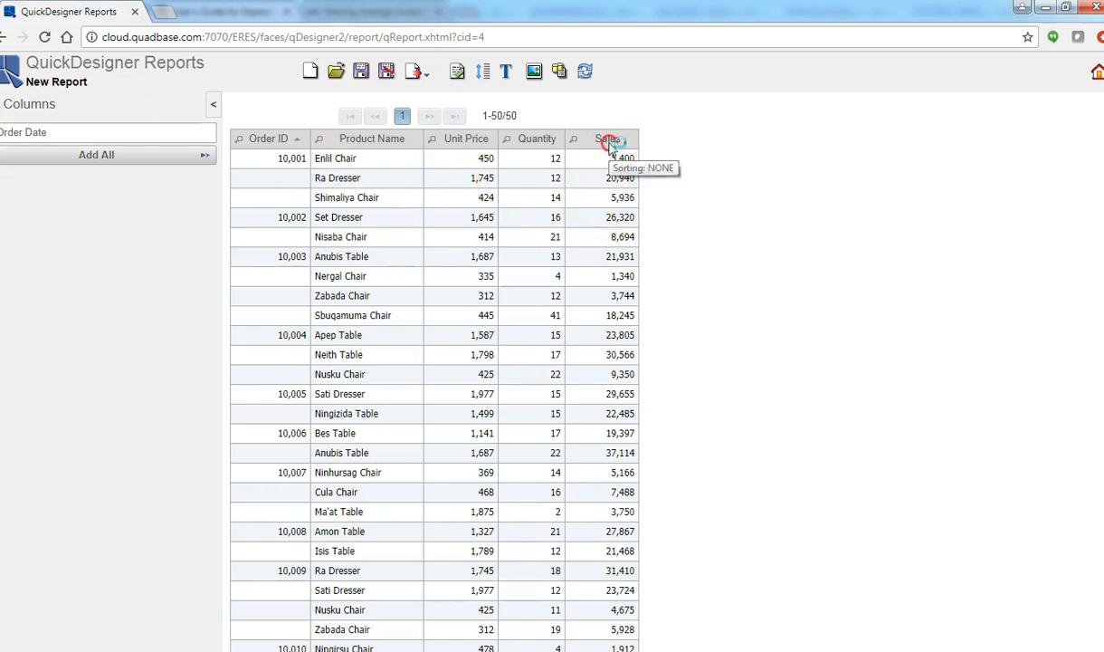
left_click(664, 162)
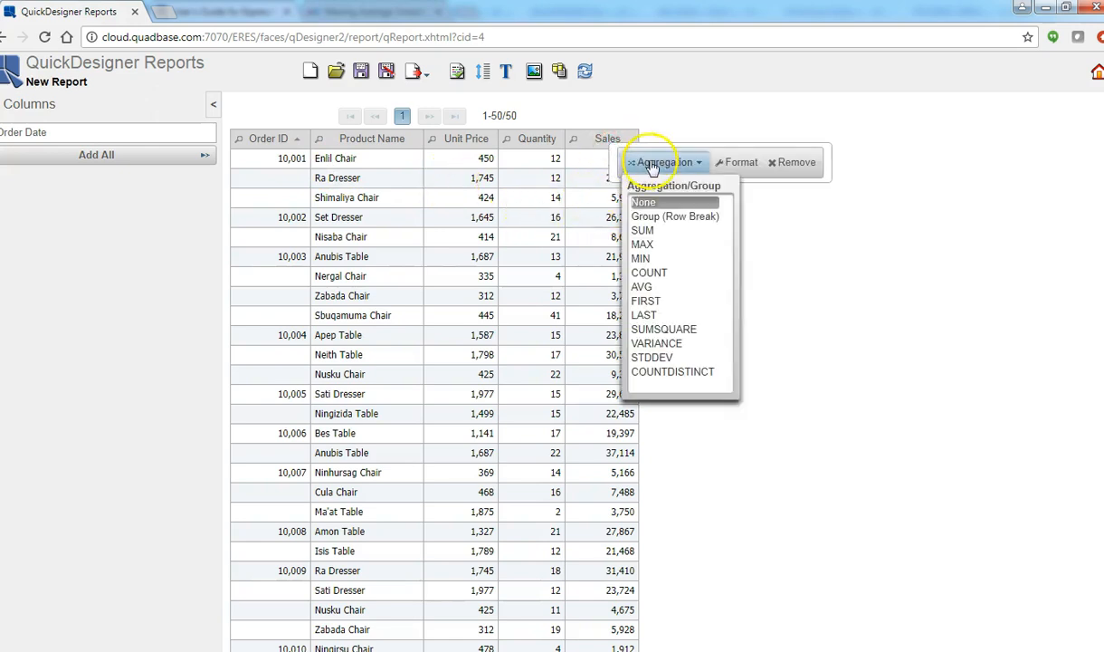
left_click(646, 232)
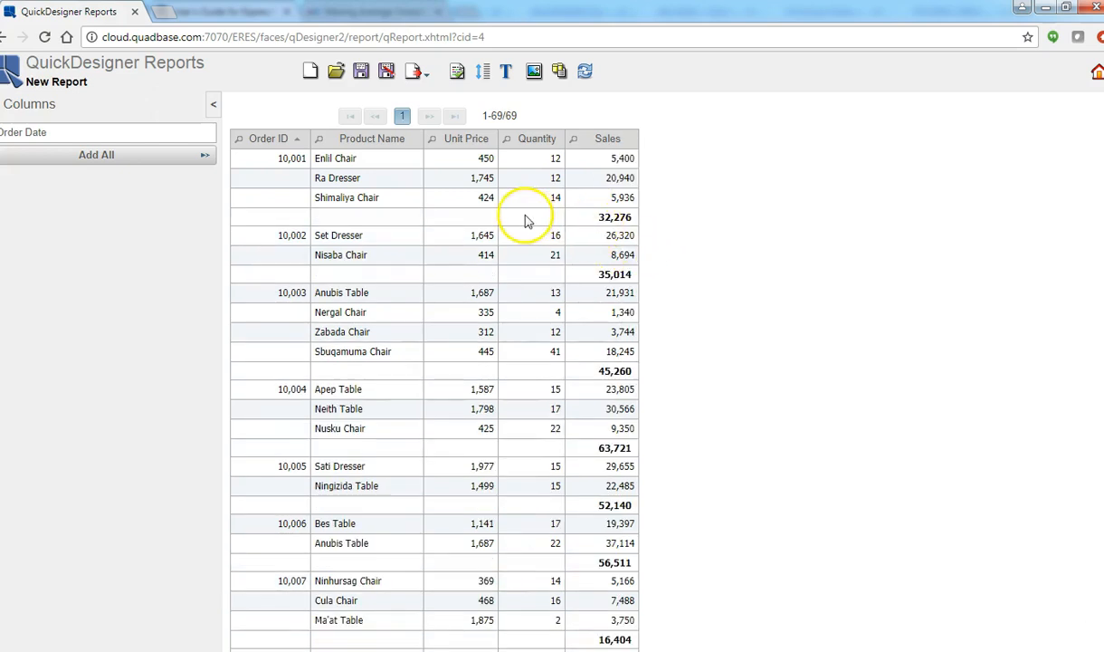
Step: Add the footer label Subtotal in the Unit Price column of the order group footer rows
left_click(459, 220)
left_click(476, 228)
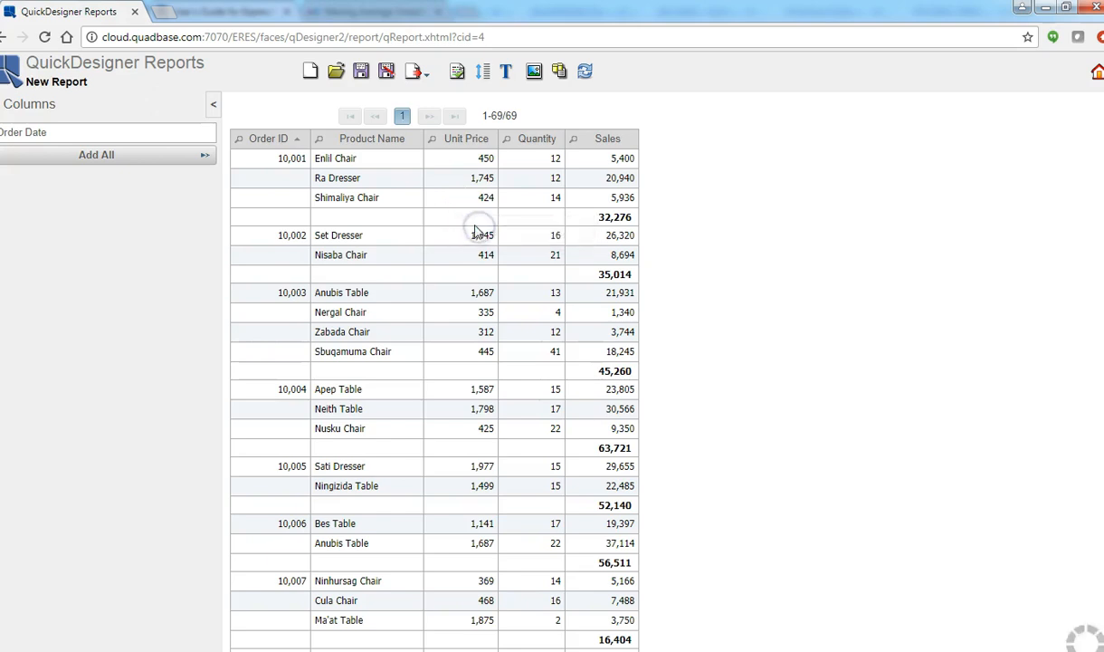
type("sub")
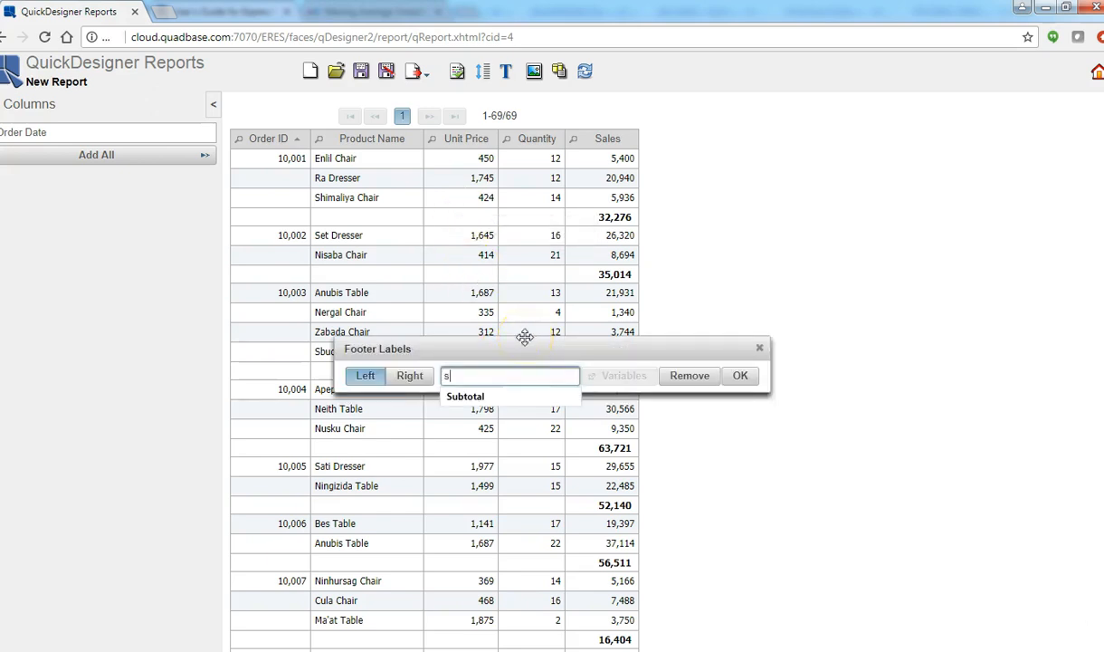
left_click(471, 397)
left_click(740, 376)
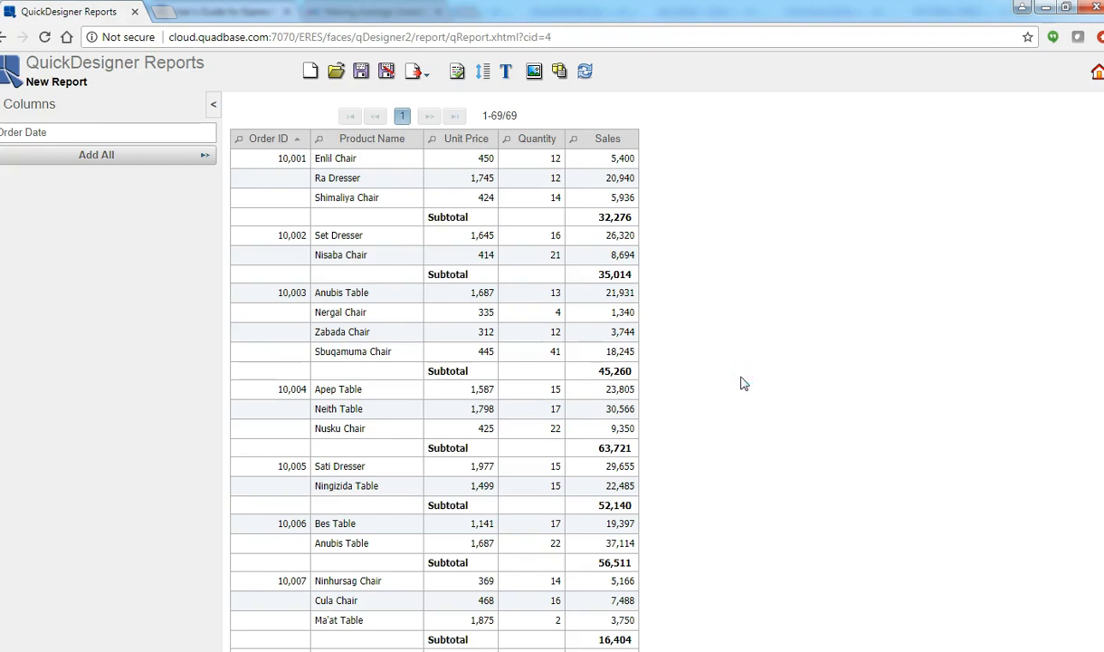
Step: Set the report to fixed pagination with 50 rows per page and the paginator position at Bottom
left_click(483, 78)
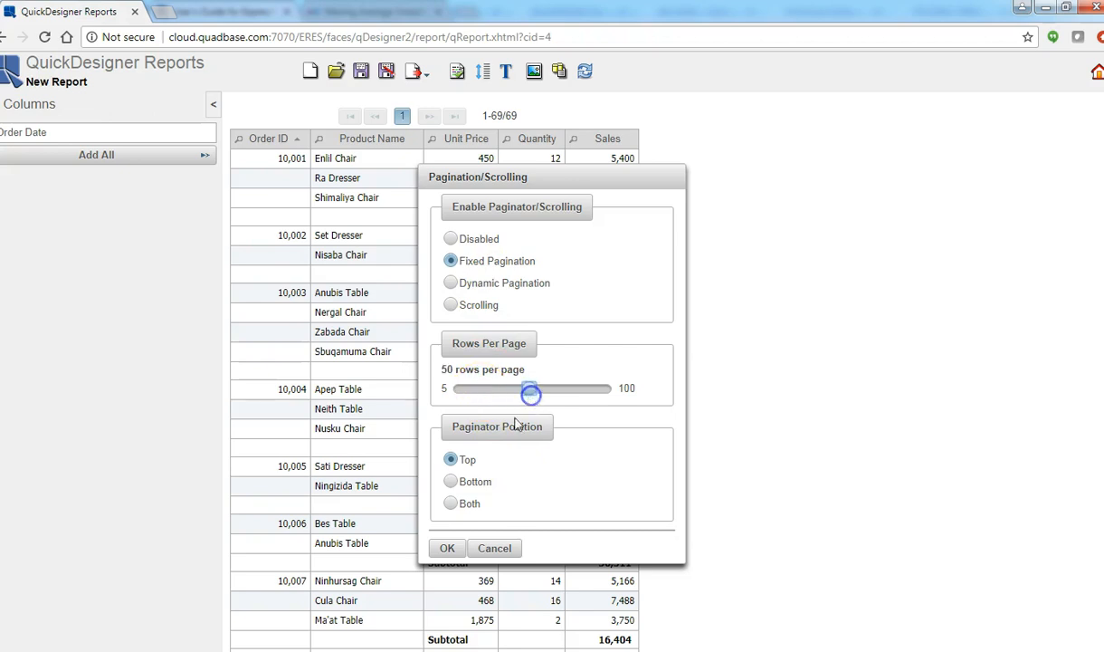
left_click(449, 552)
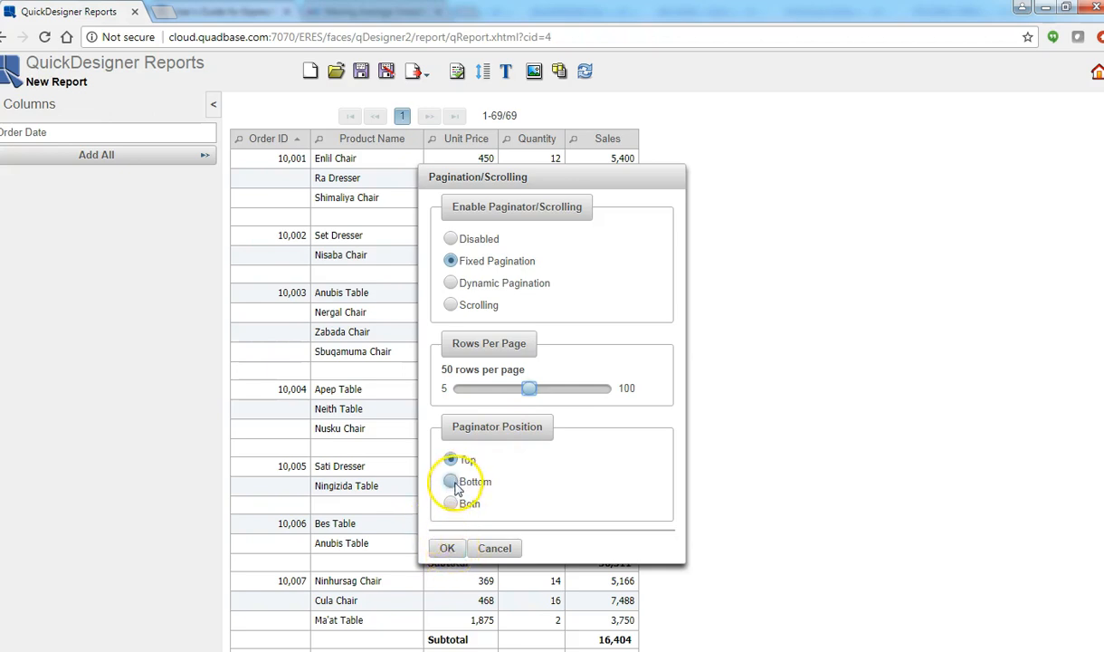
left_click(447, 548)
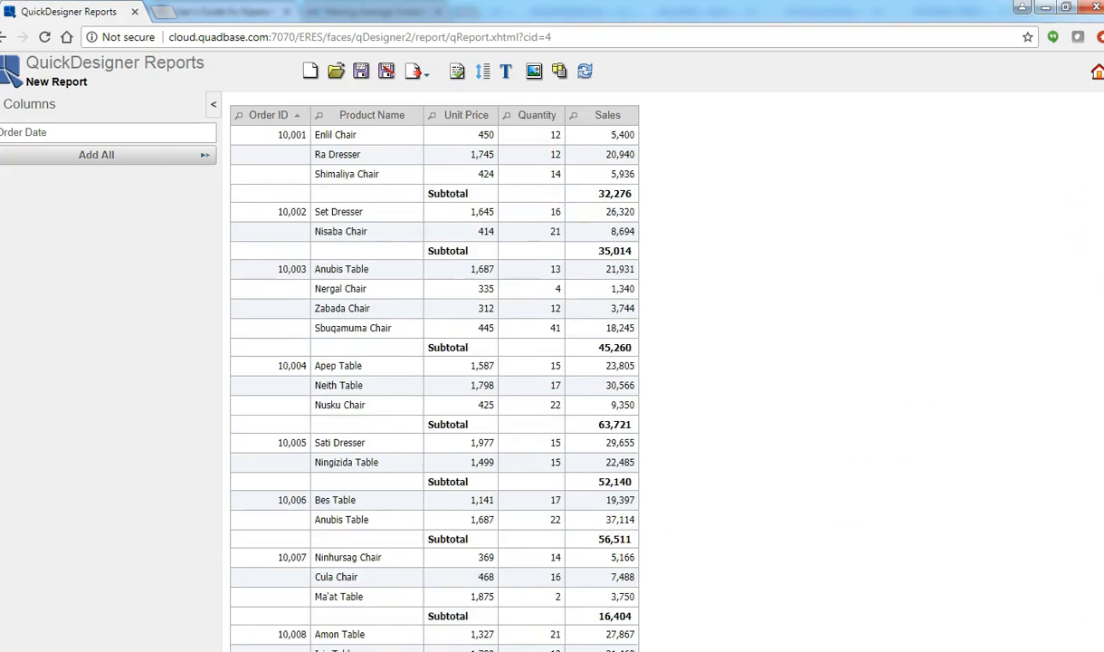
Step: Go to the report's second page and label the final total row Grand Total in the Unit Price column
scroll(1026, 592, "down", 5)
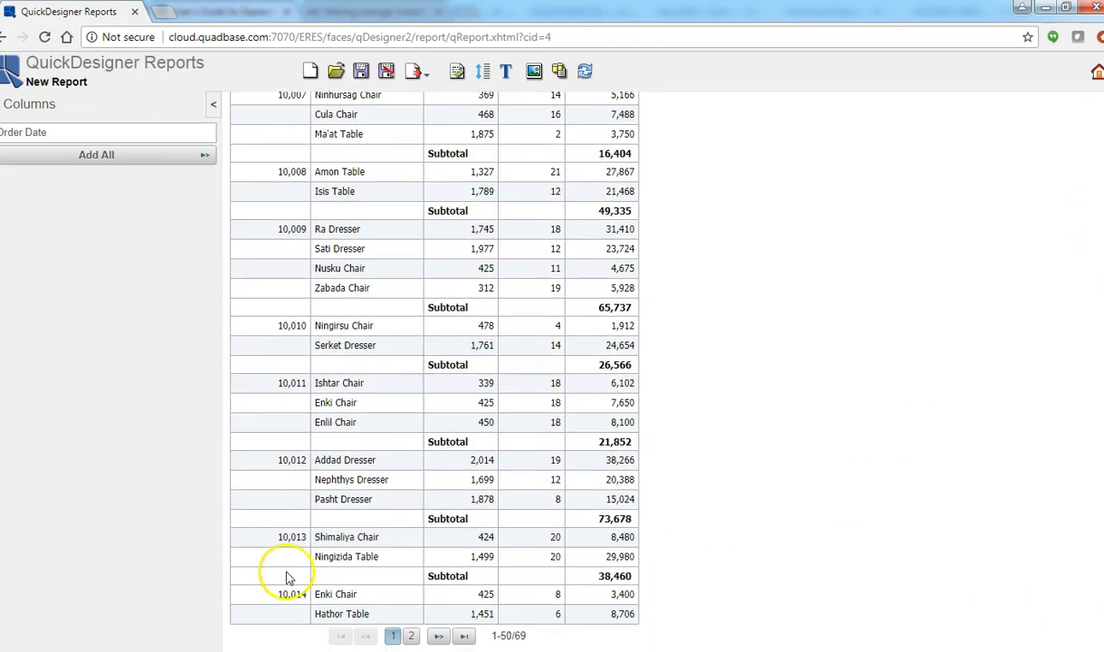
left_click(438, 635)
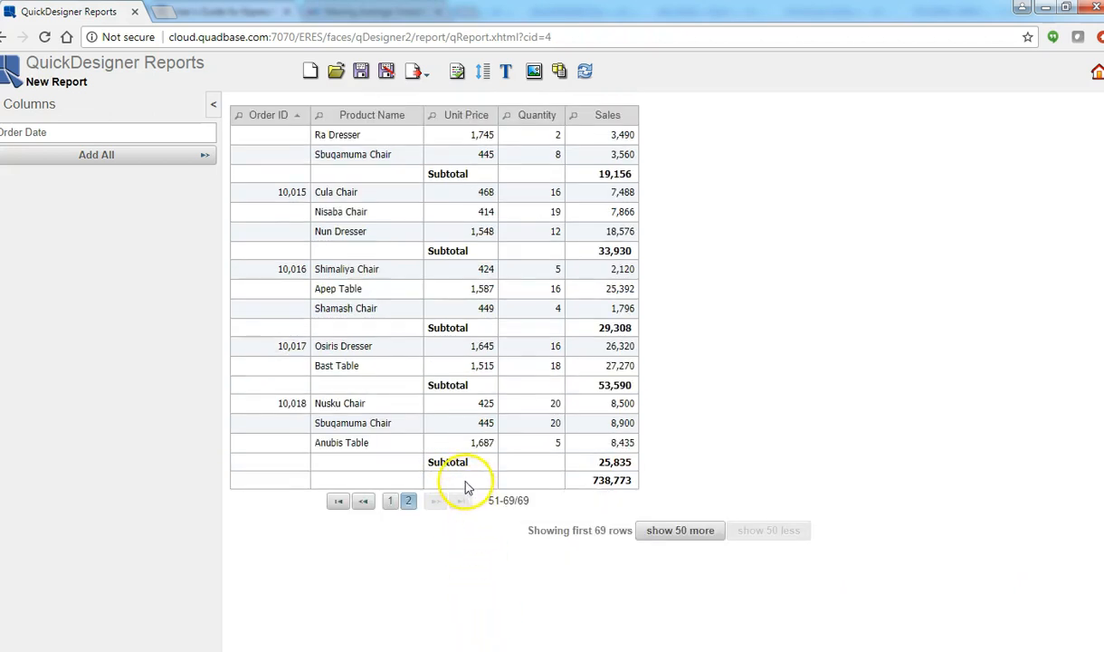
right_click(450, 492)
left_click(471, 491)
left_click(480, 382)
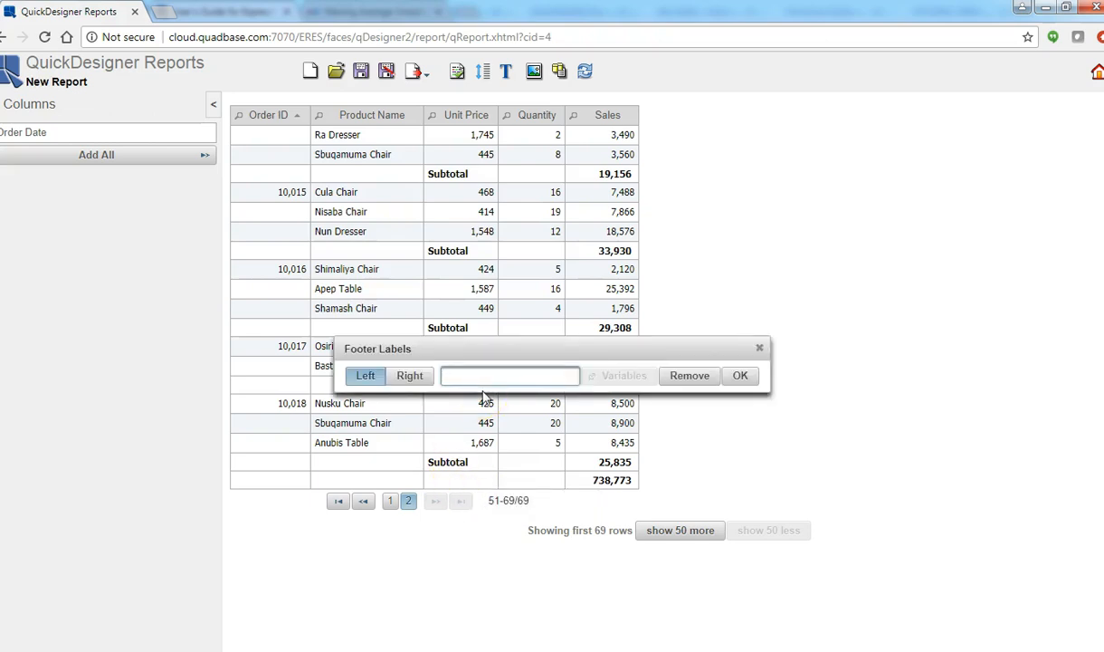
type("Tota")
left_click(458, 396)
left_click_drag(470, 376, 431, 384)
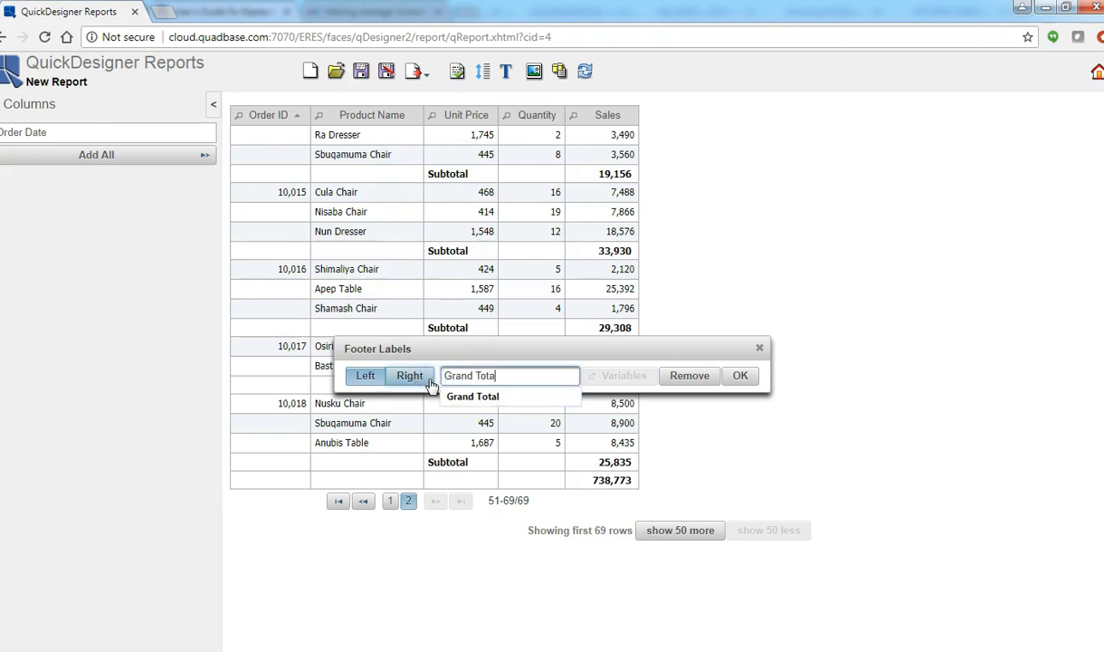
left_click(735, 377)
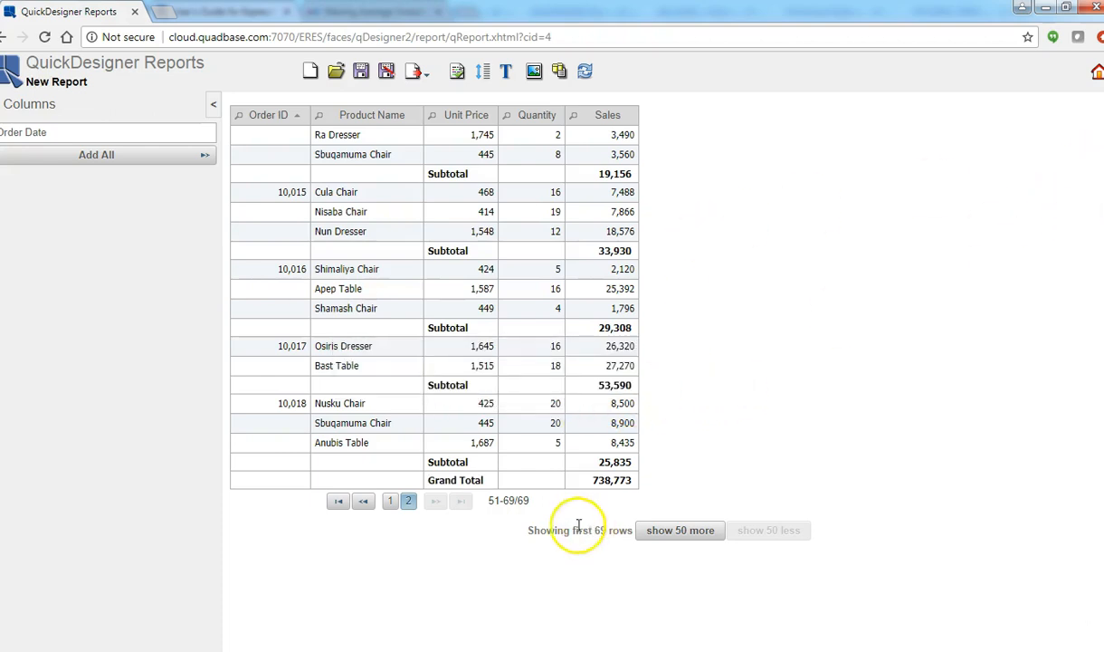
Step: Return to the first page and give the Order ID column a Fixed Point format with no thousands separator
left_click(337, 500)
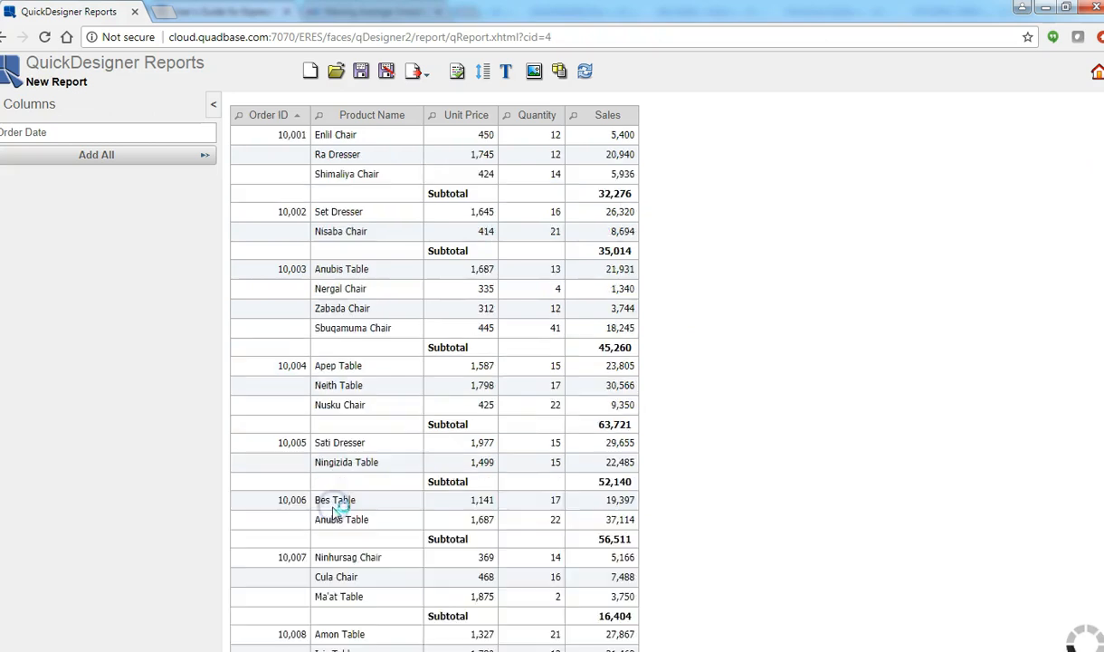
left_click(289, 115)
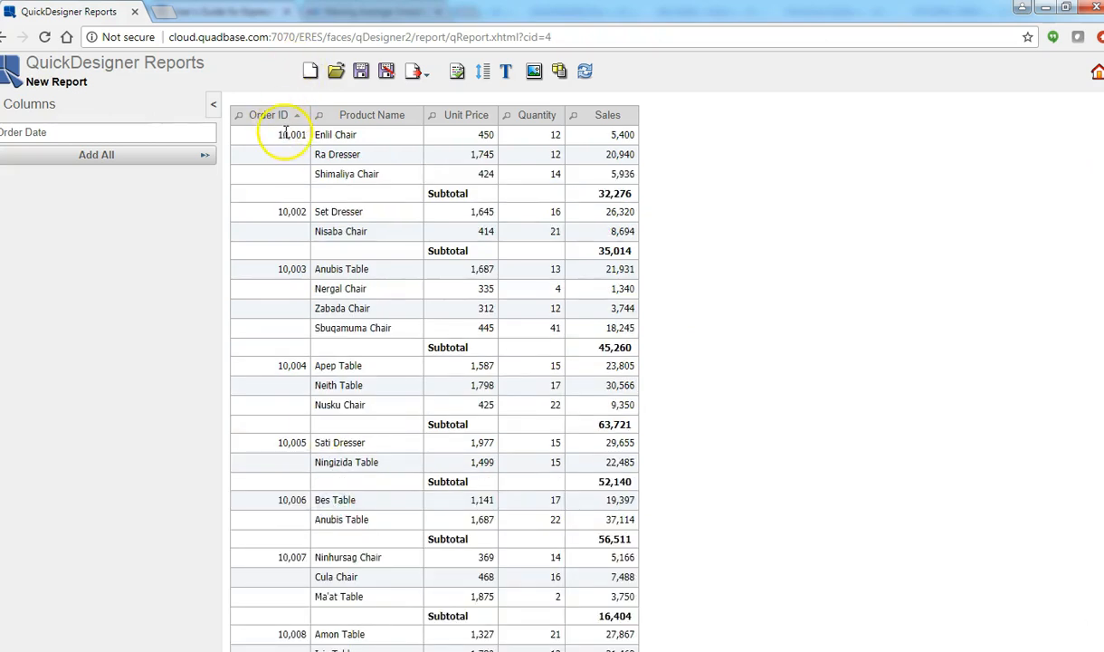
left_click(280, 115)
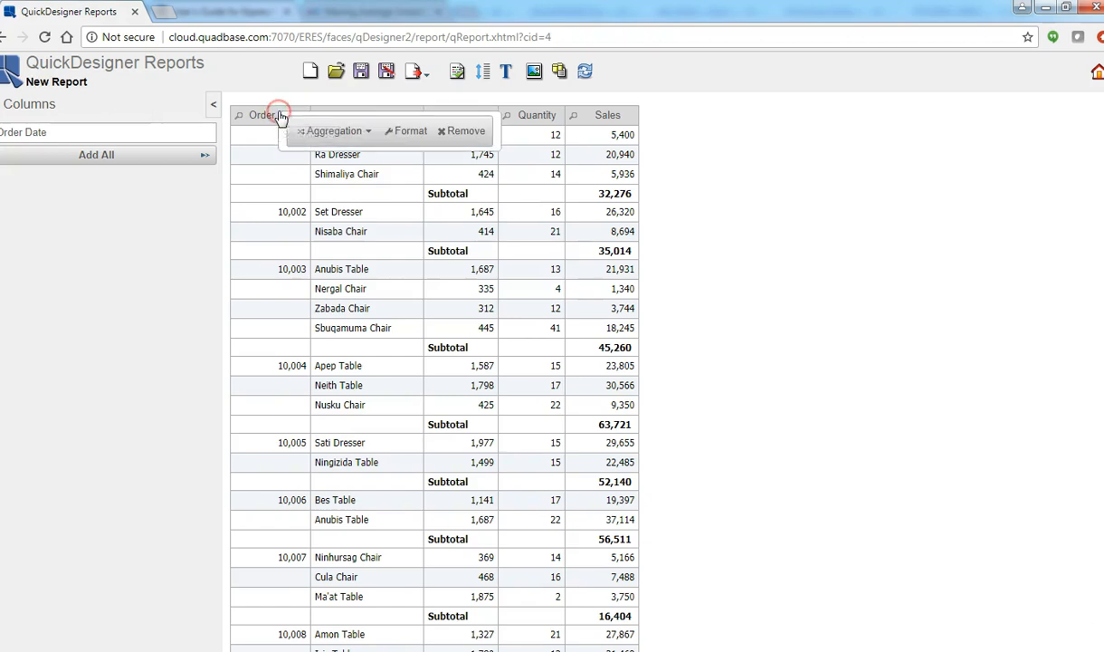
left_click(395, 133)
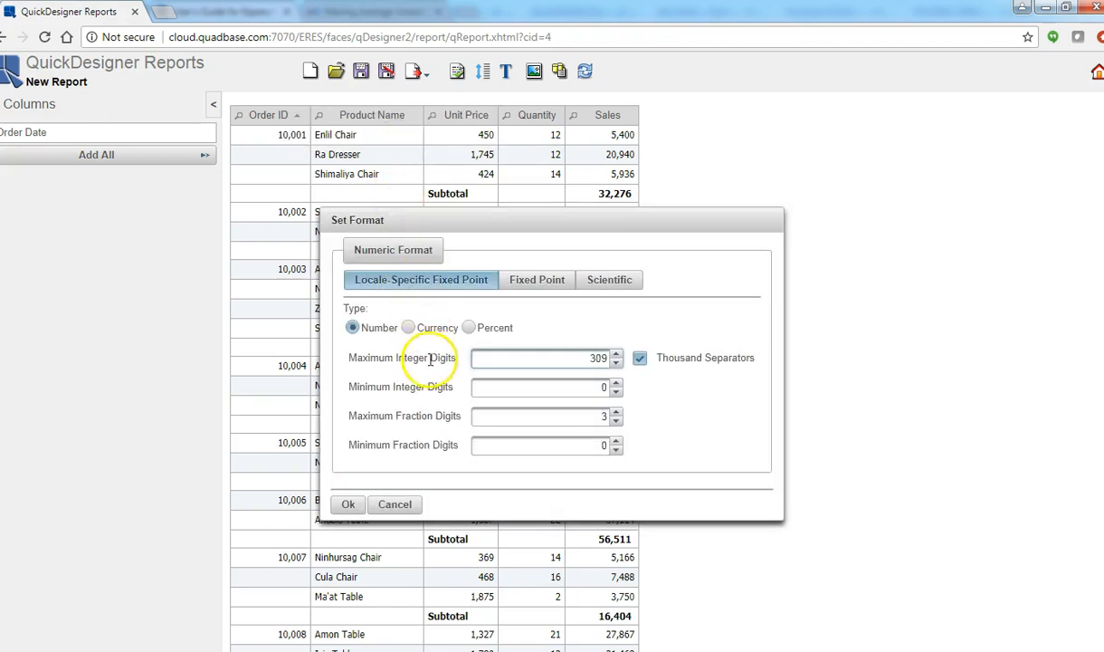
left_click(536, 282)
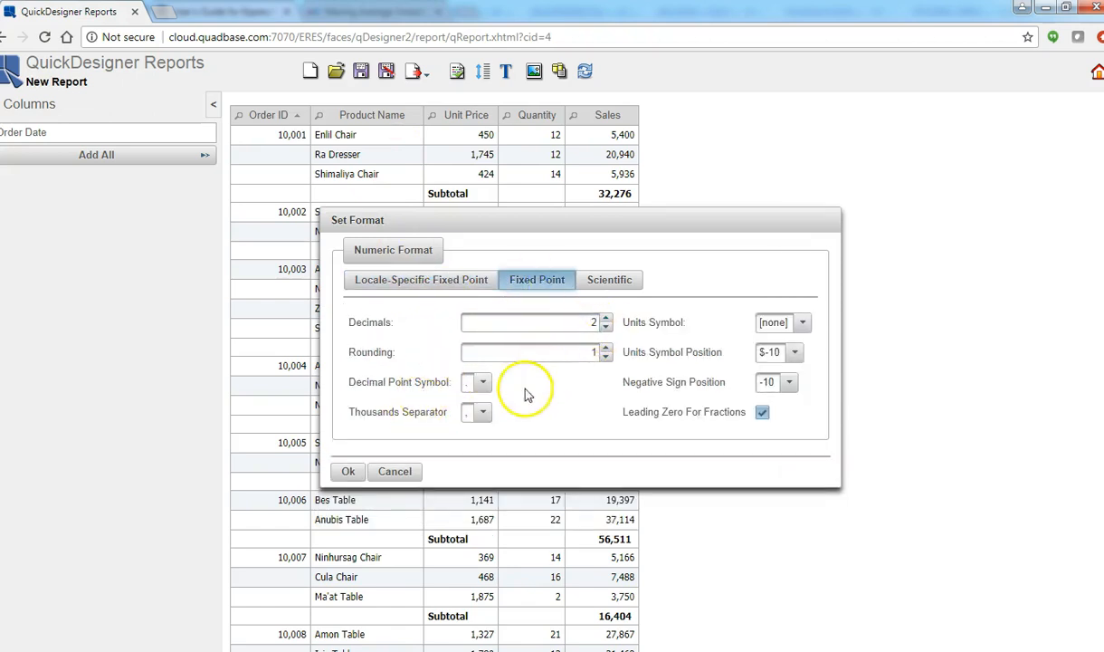
left_click(482, 415)
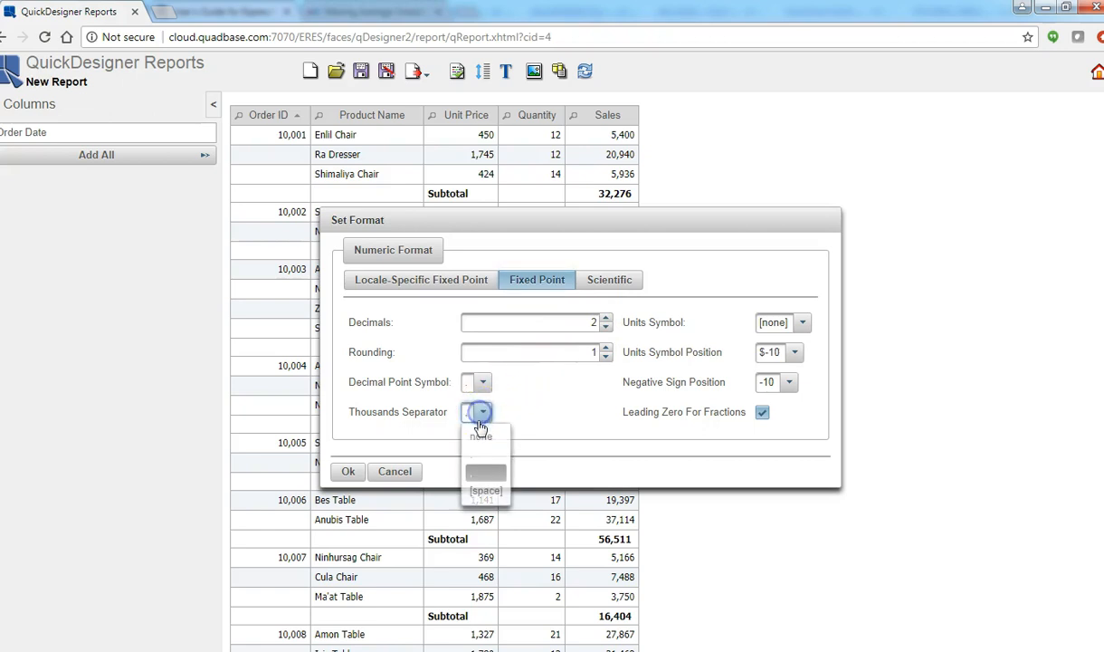
left_click(477, 423)
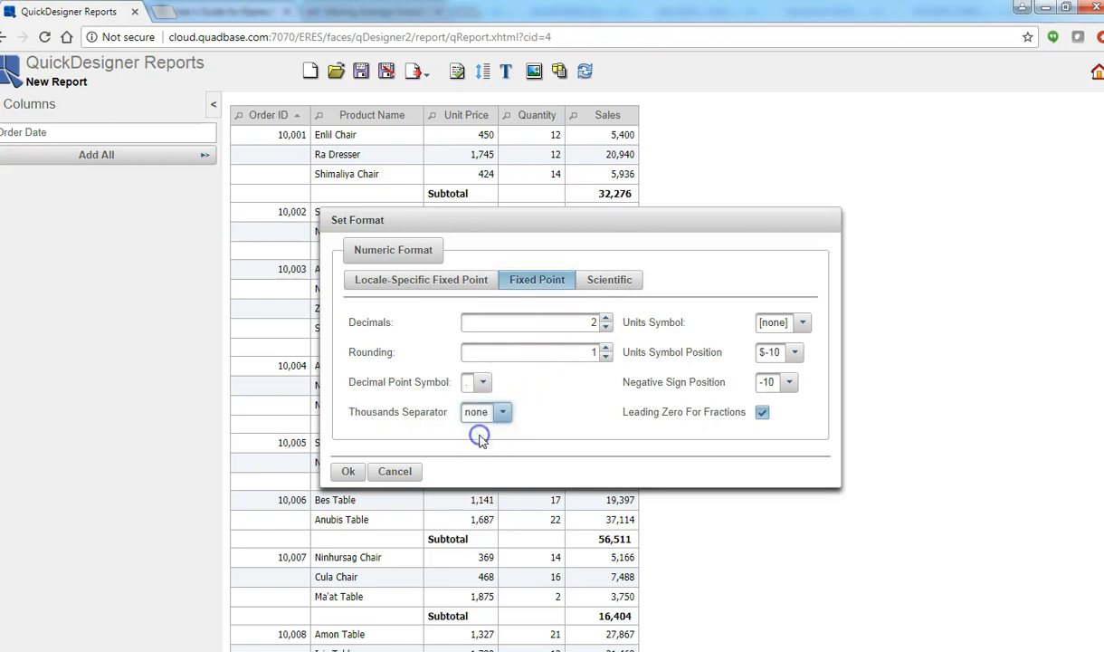
Step: Set Decimals and Rounding to 0 for the Order ID format and apply it
double_click(601, 324)
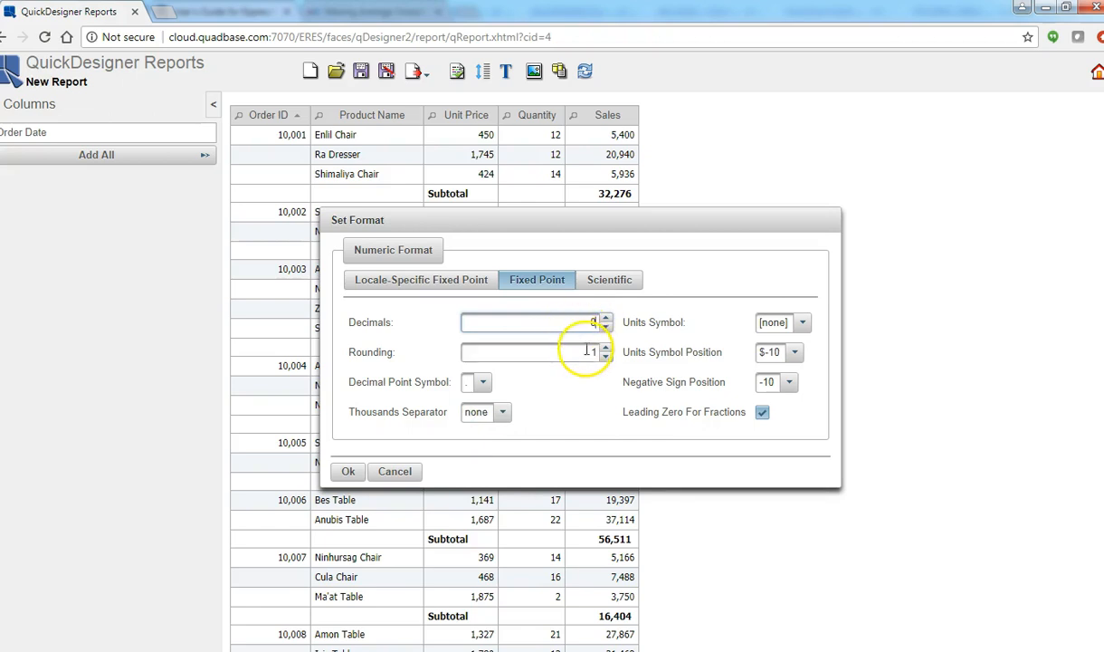
double_click(599, 353)
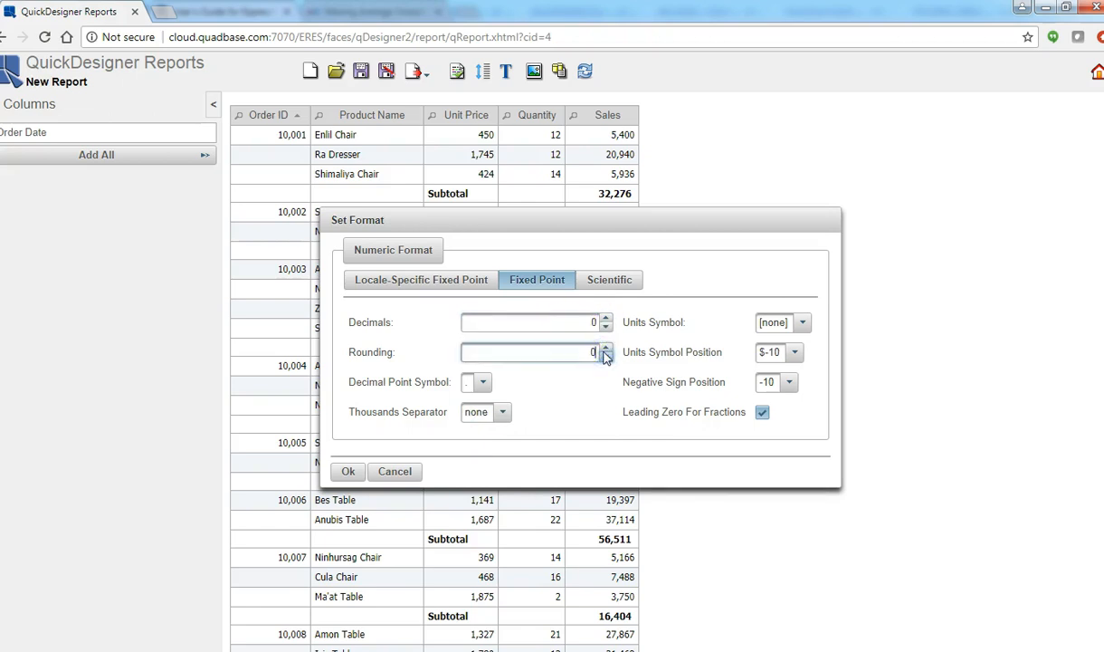
type("0")
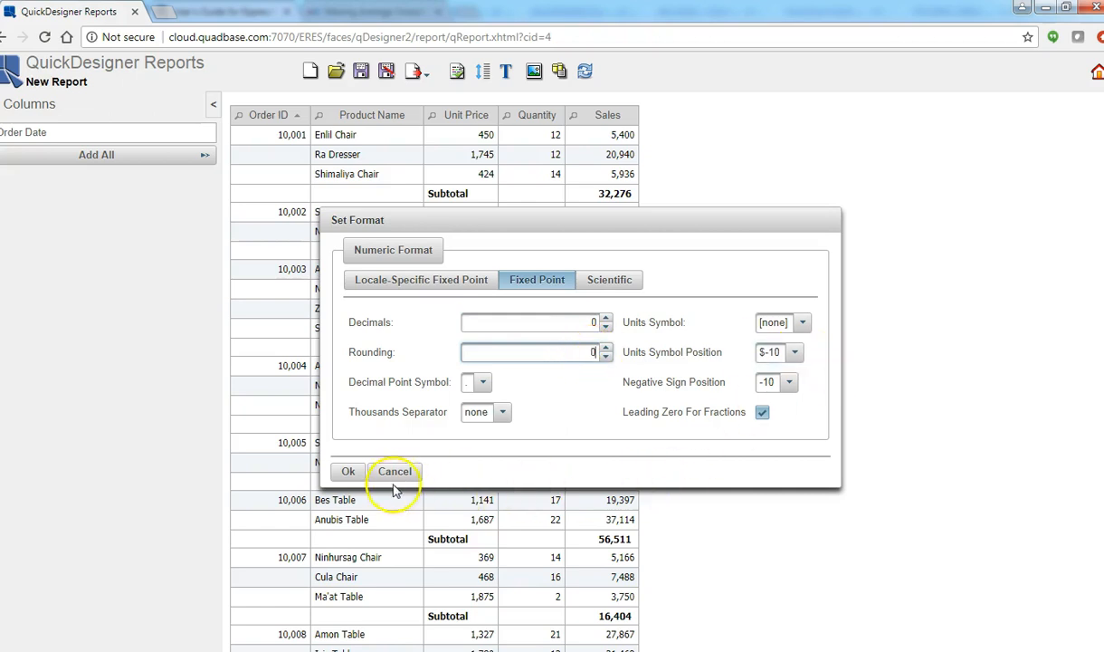
left_click(348, 471)
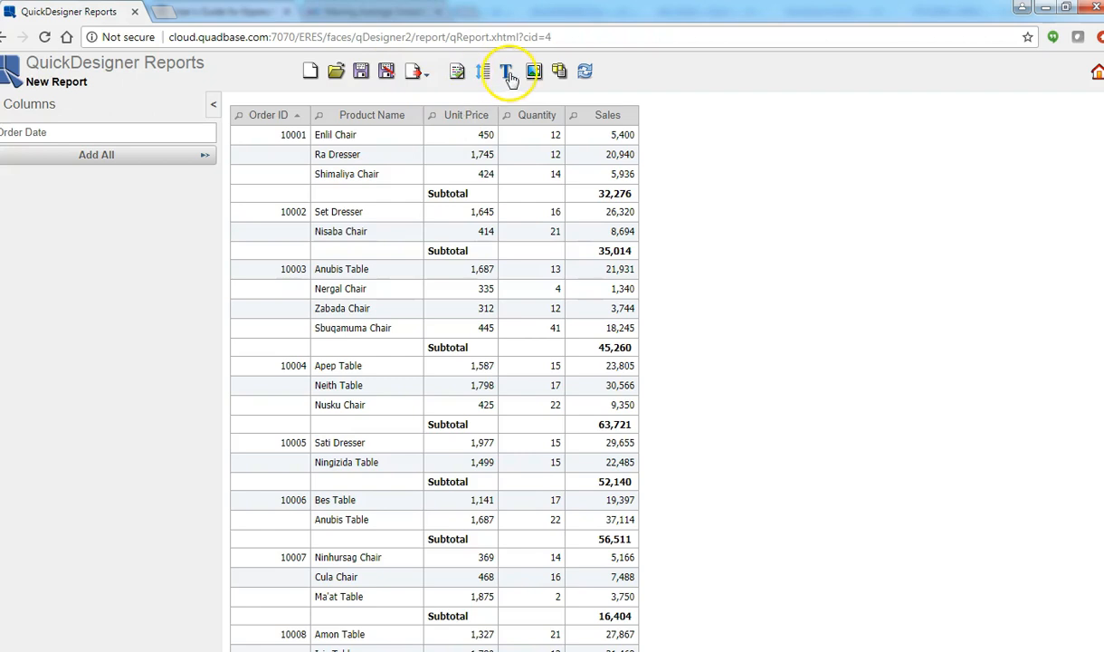
Step: Try the Blue, Dark and White styles on the report, and apply the Yellow style
left_click(458, 74)
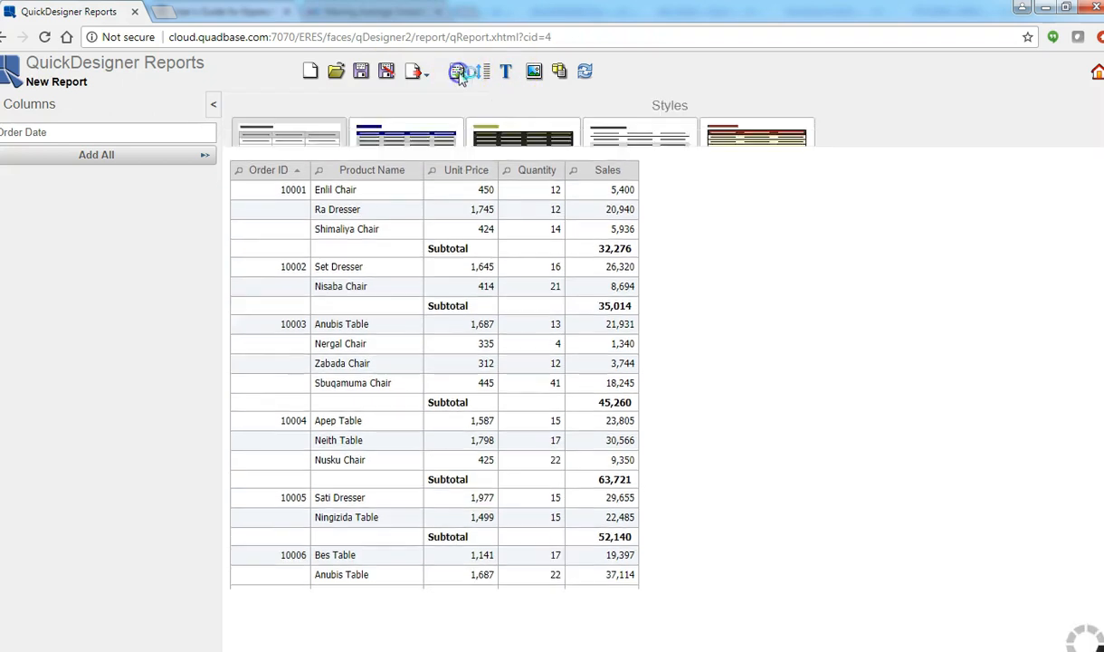
left_click(501, 149)
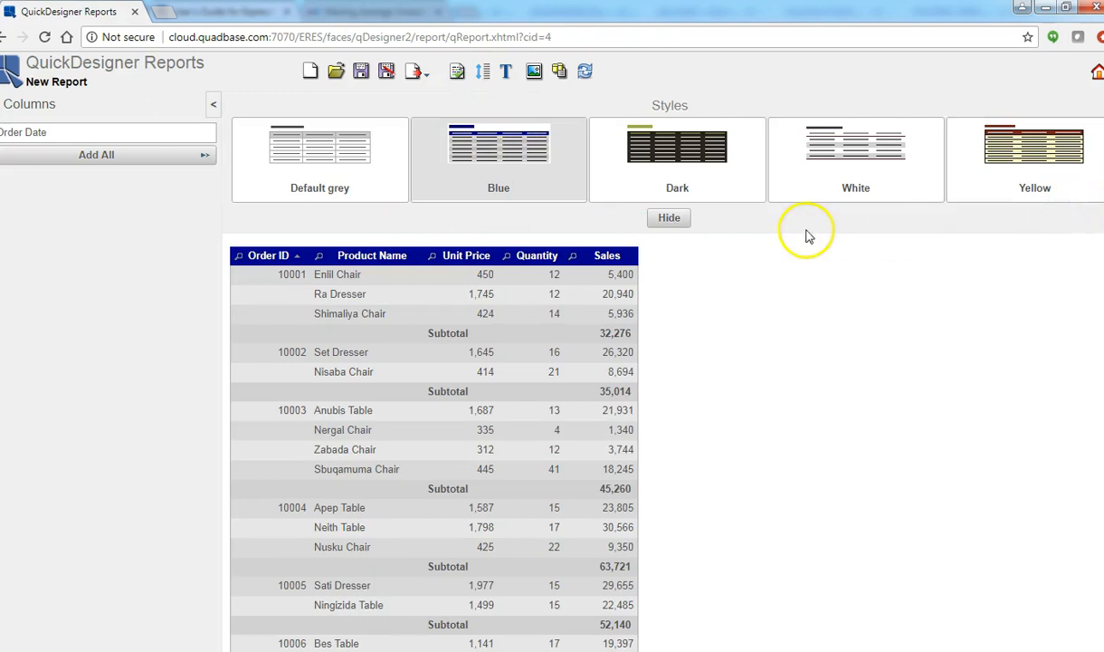
left_click(691, 165)
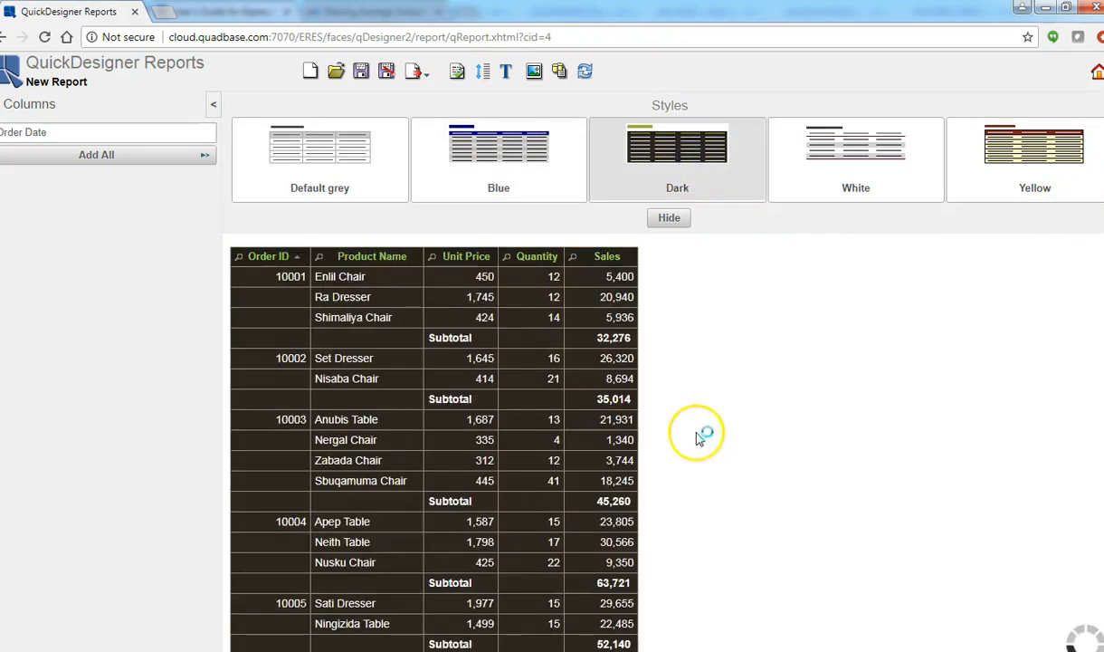
left_click(850, 159)
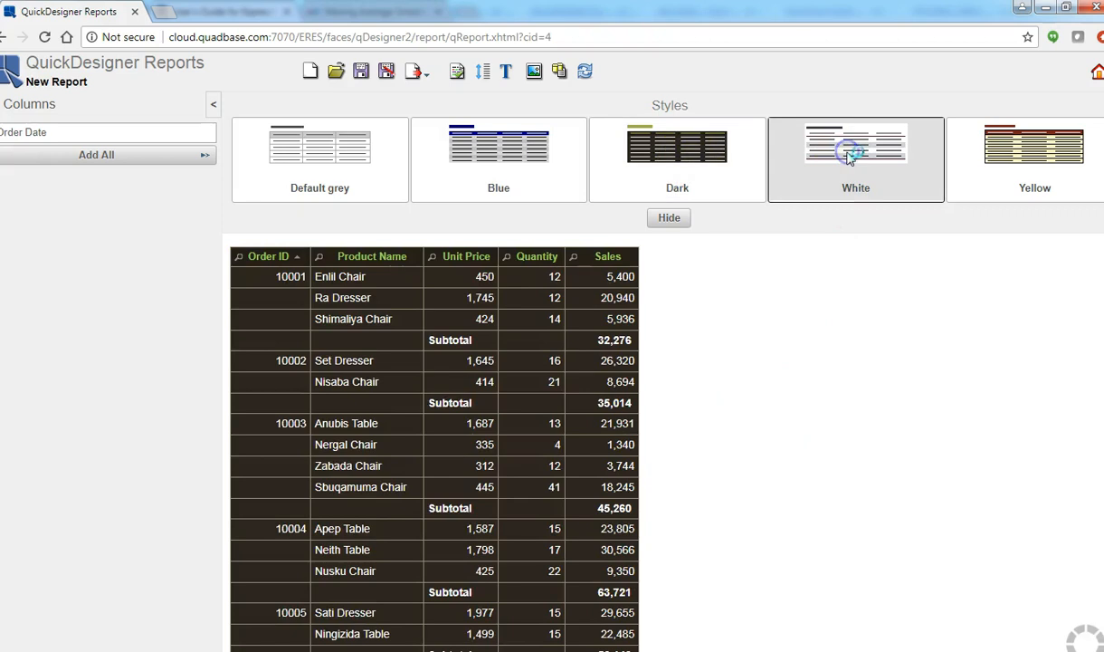
left_click(1043, 152)
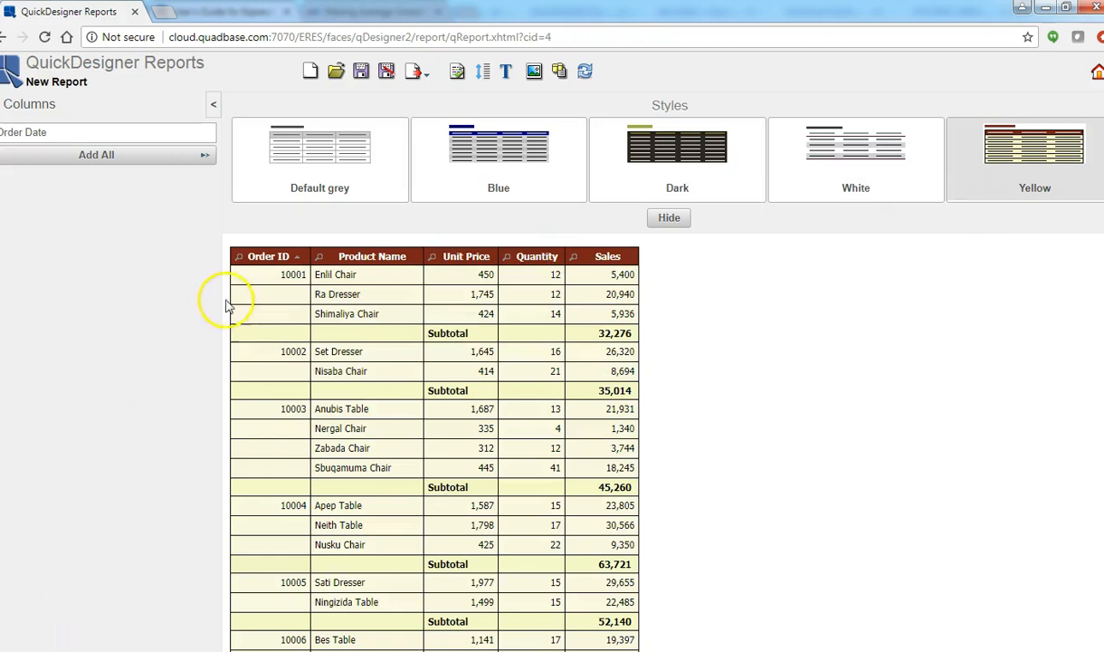
left_click(418, 72)
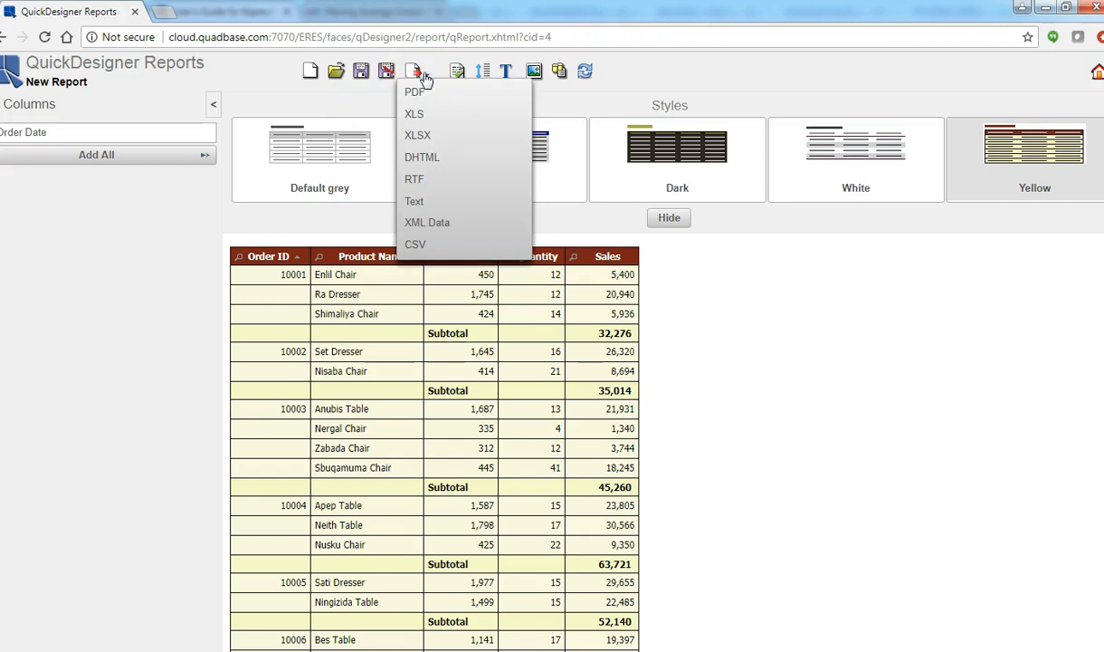
left_click(432, 96)
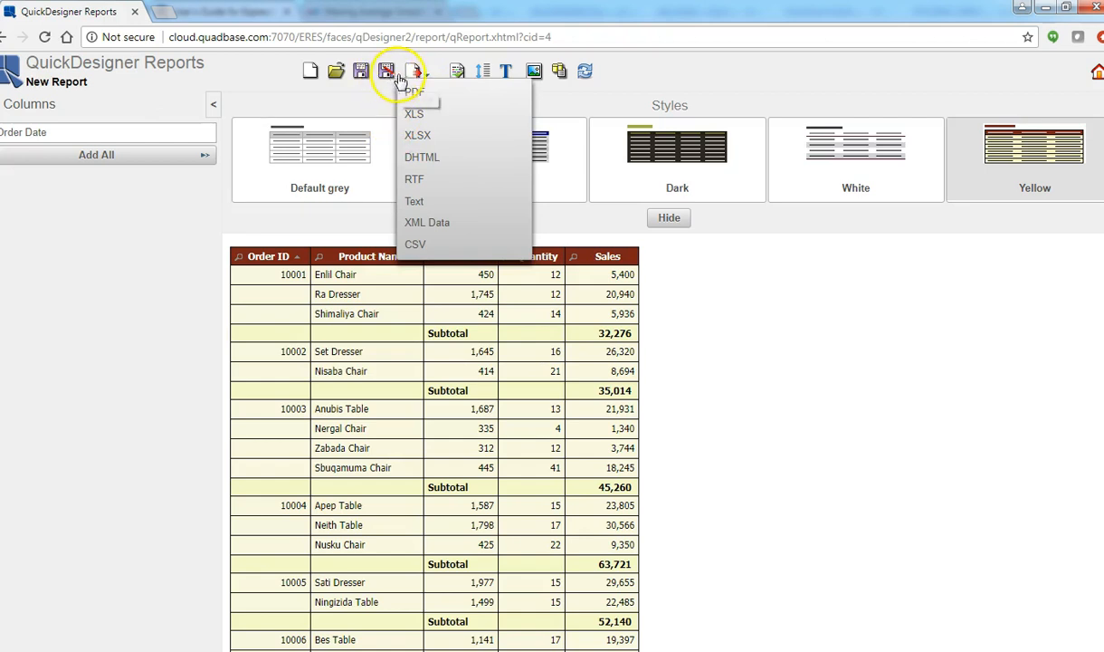
Step: Add the report title Order Details Report above the table
left_click(504, 72)
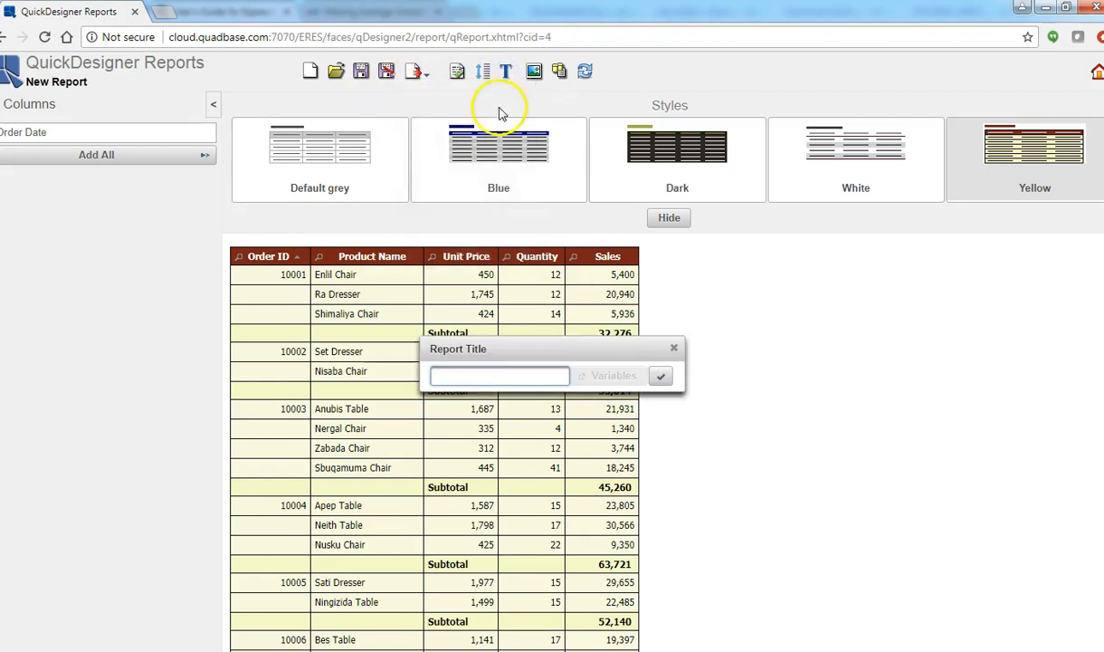
left_click(489, 379)
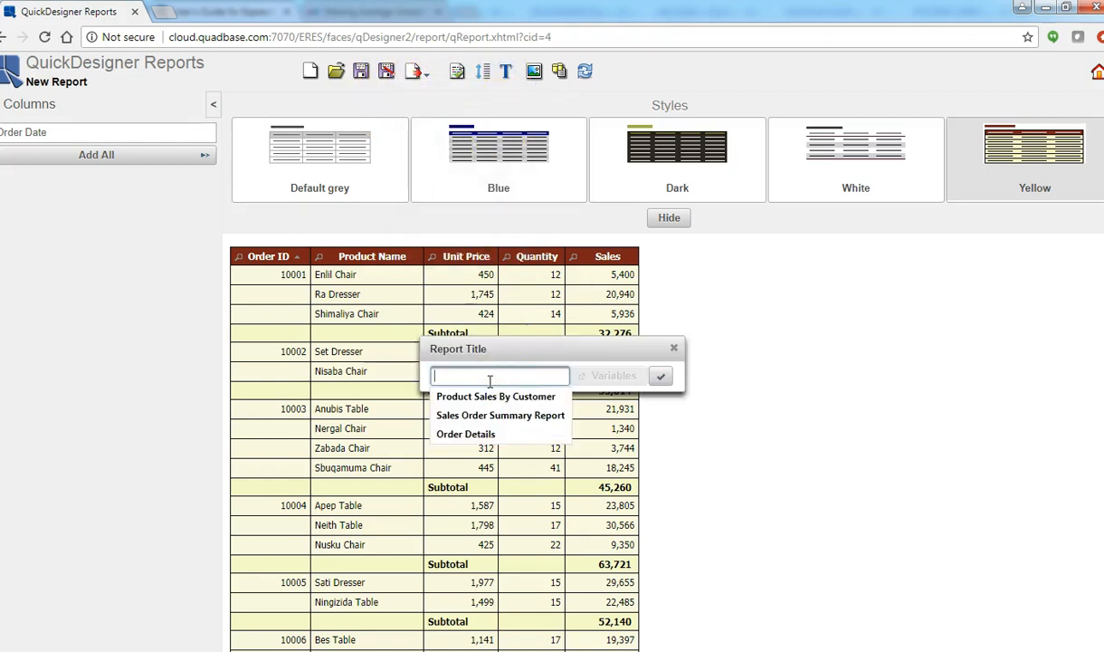
type("Order")
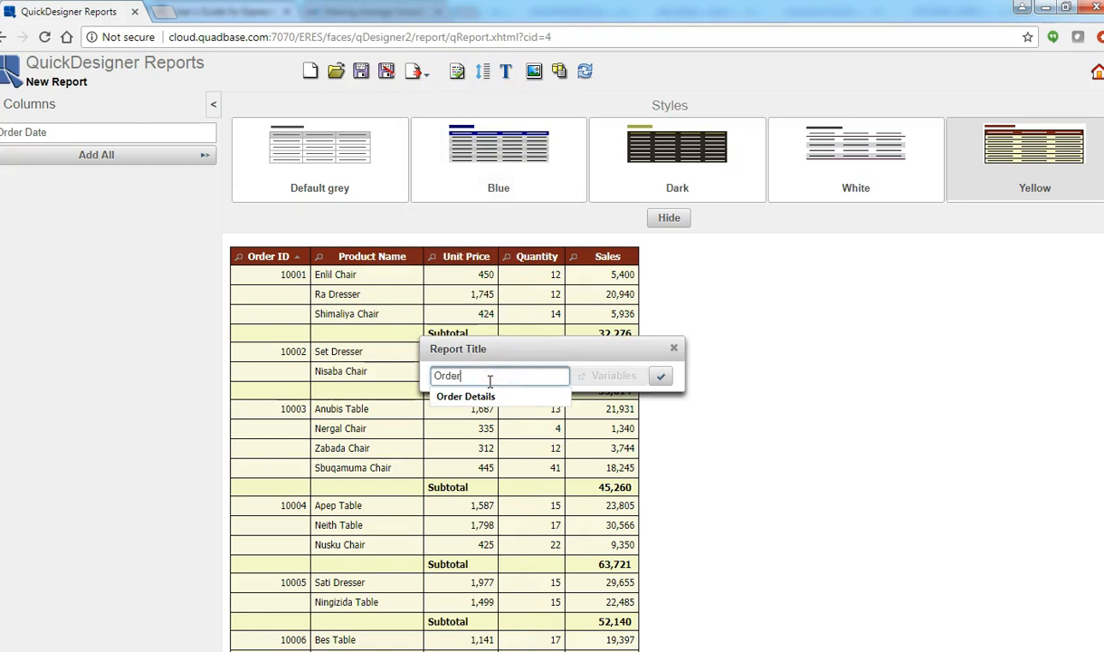
type(" Deat")
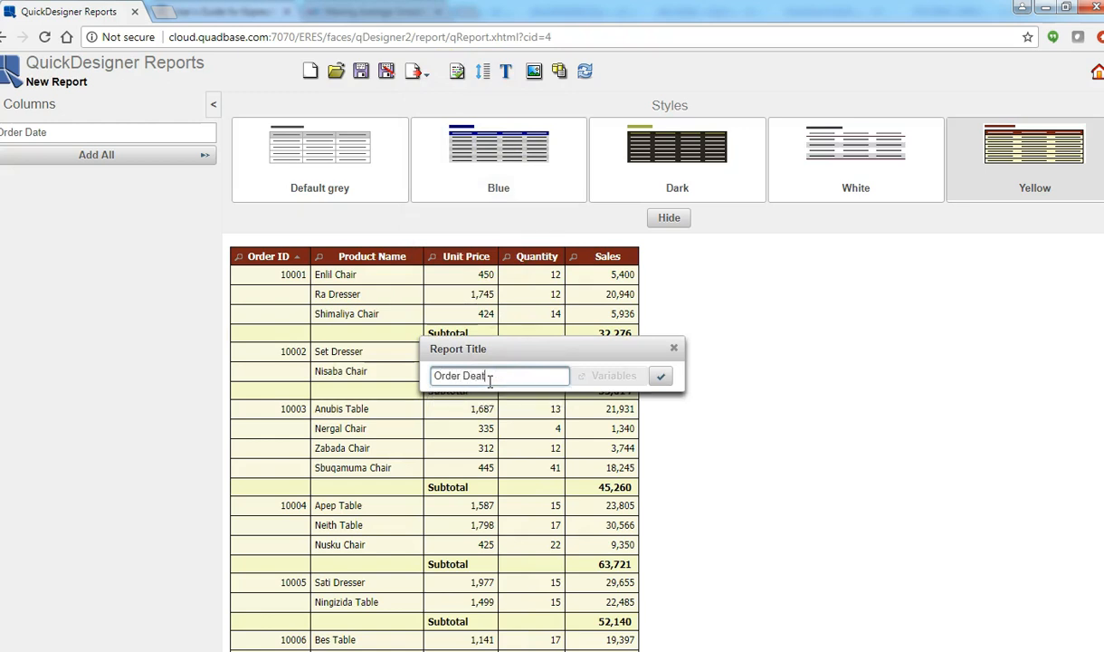
key("BackSpace")
type("ts")
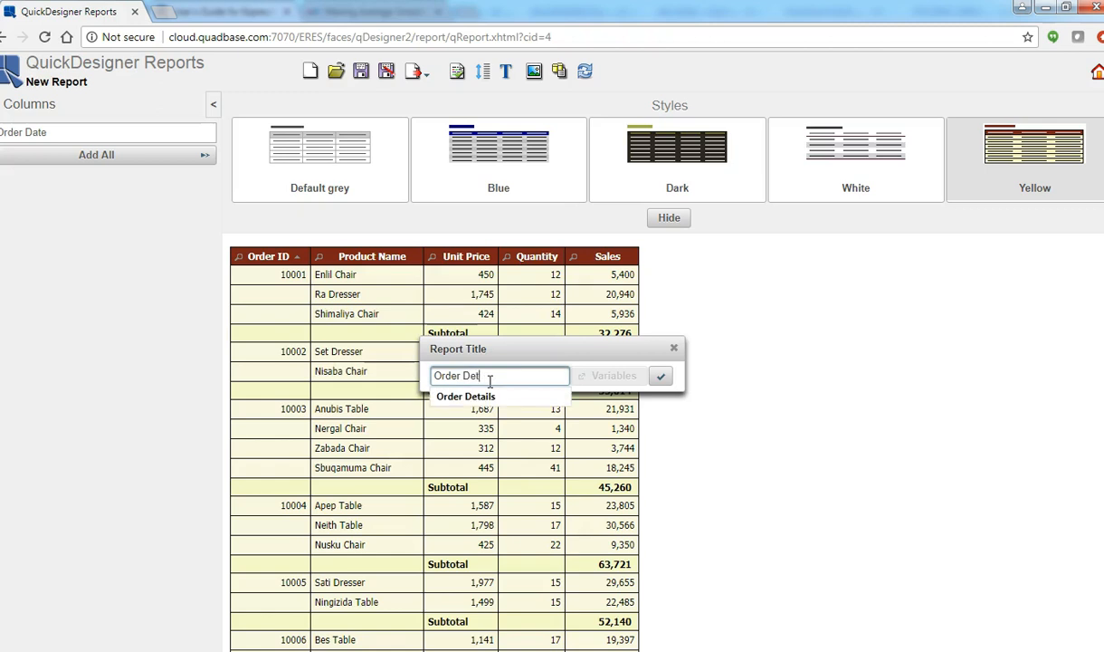
key("BackSpace")
type("ails Report")
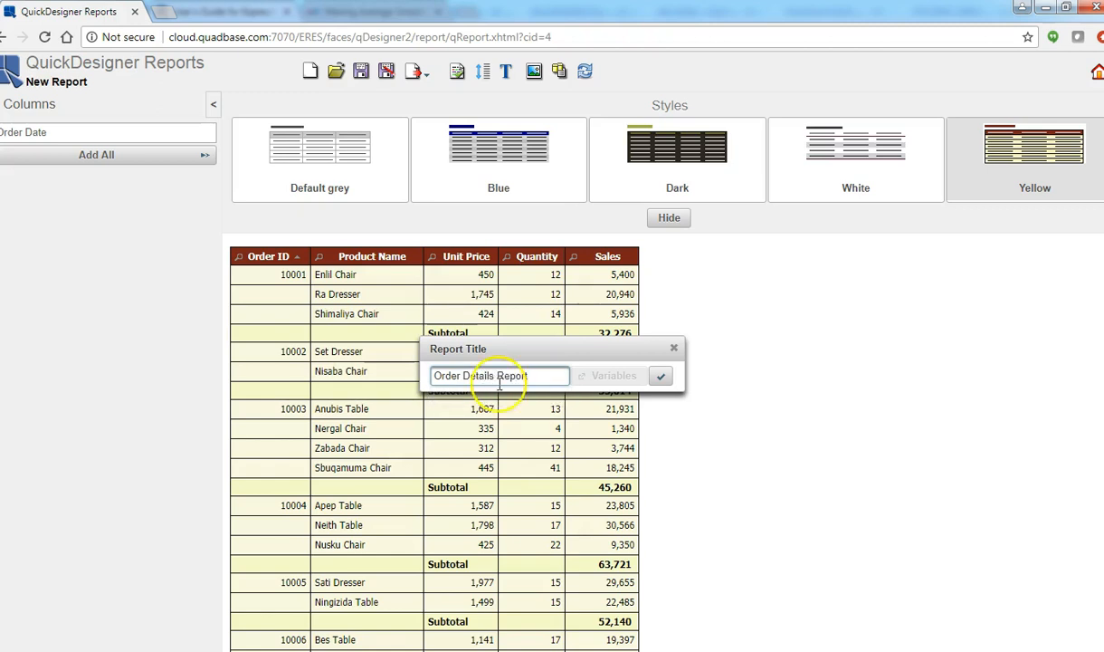
left_click(660, 375)
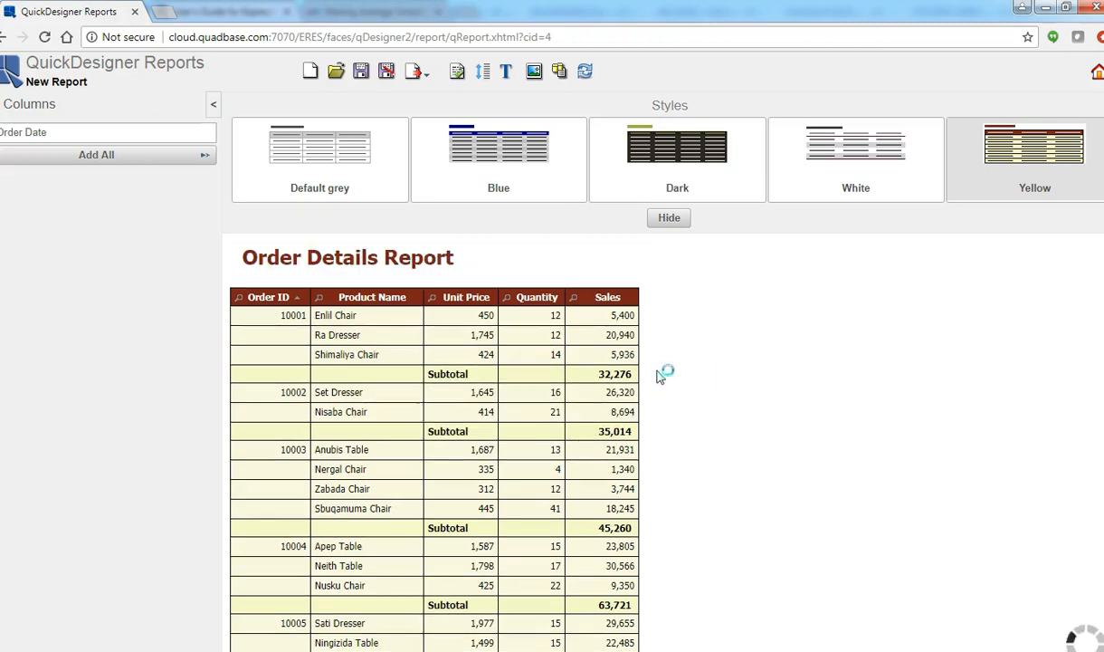
Step: Export the titled report to PDF, view the exported document and close it
left_click(417, 80)
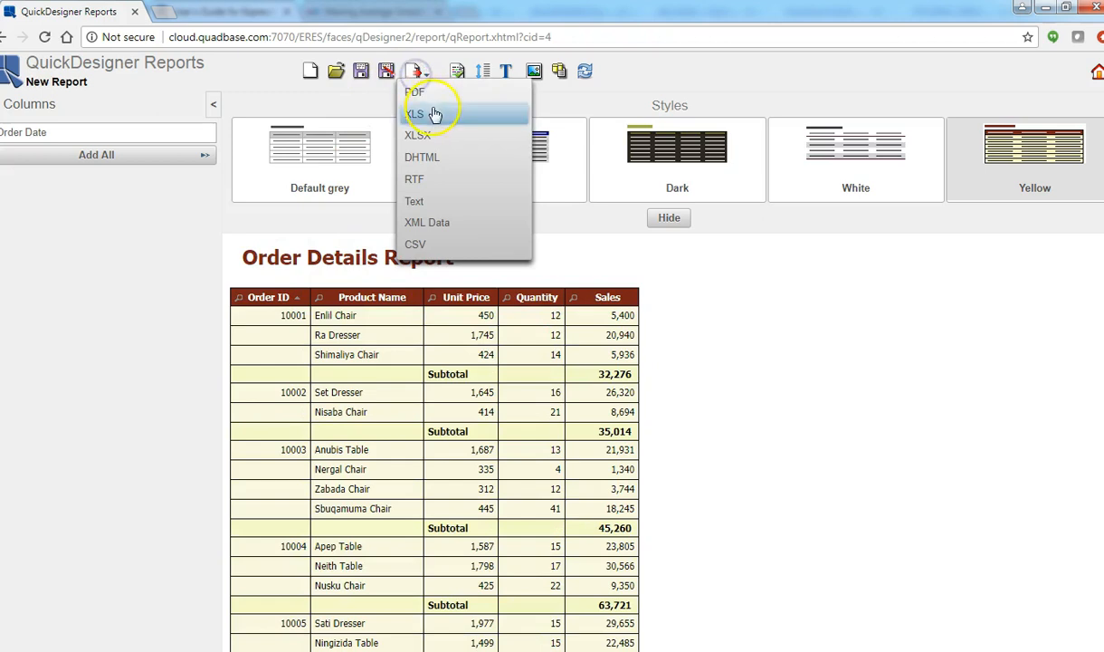
left_click(431, 94)
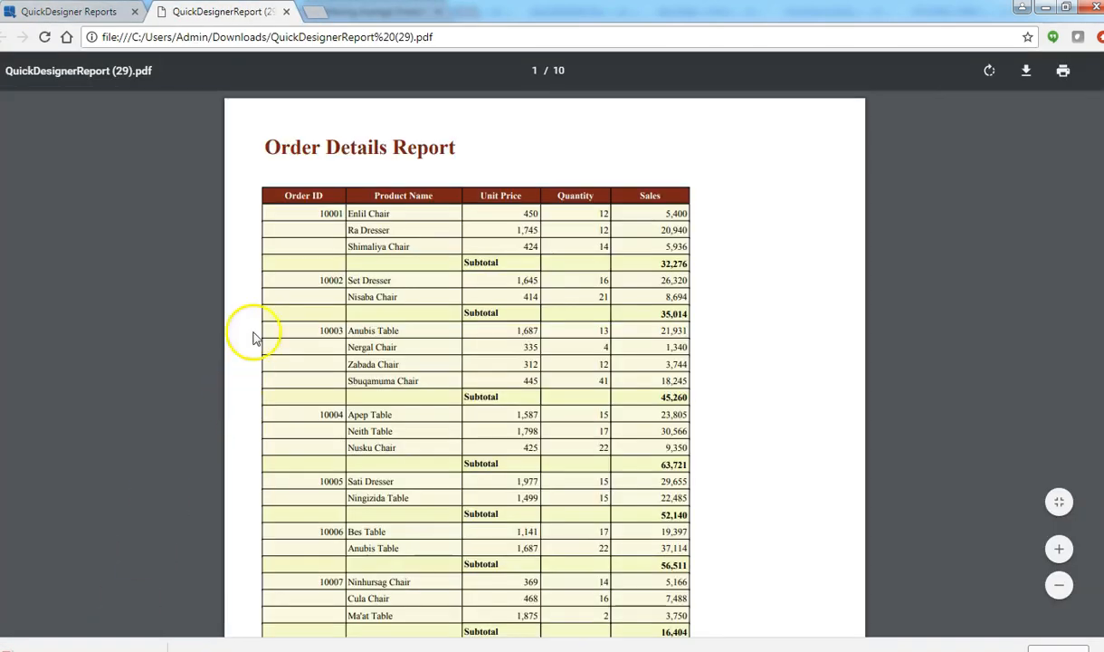
left_click(286, 12)
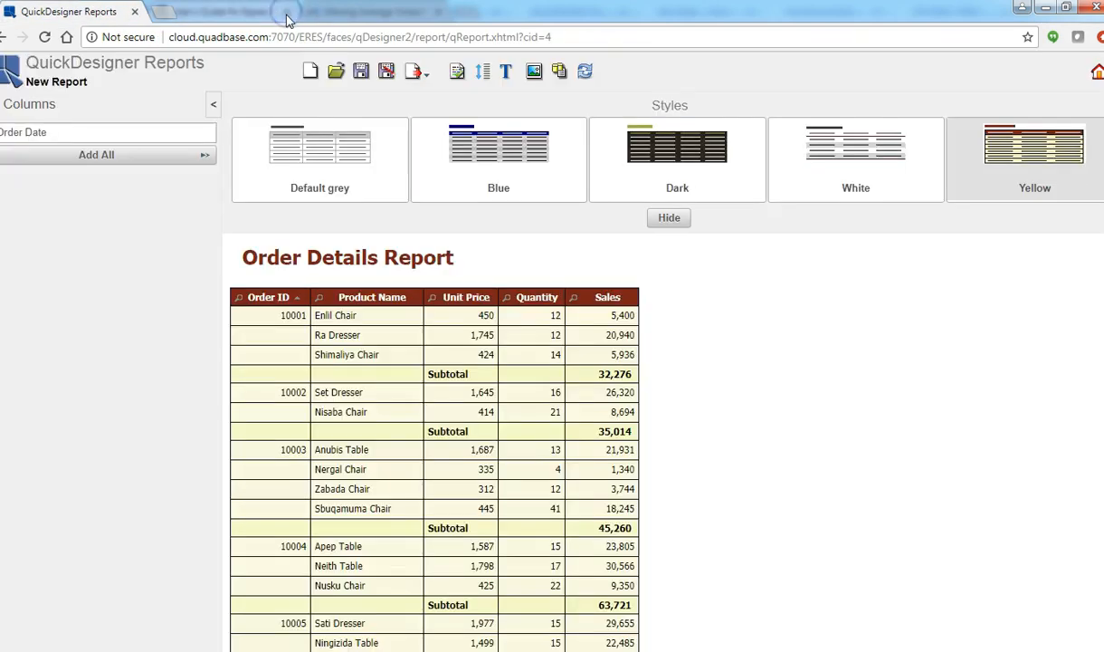
Step: Export the report to XLSX, open the downloaded file in Microsoft Excel and enable editing
left_click(416, 71)
left_click(440, 138)
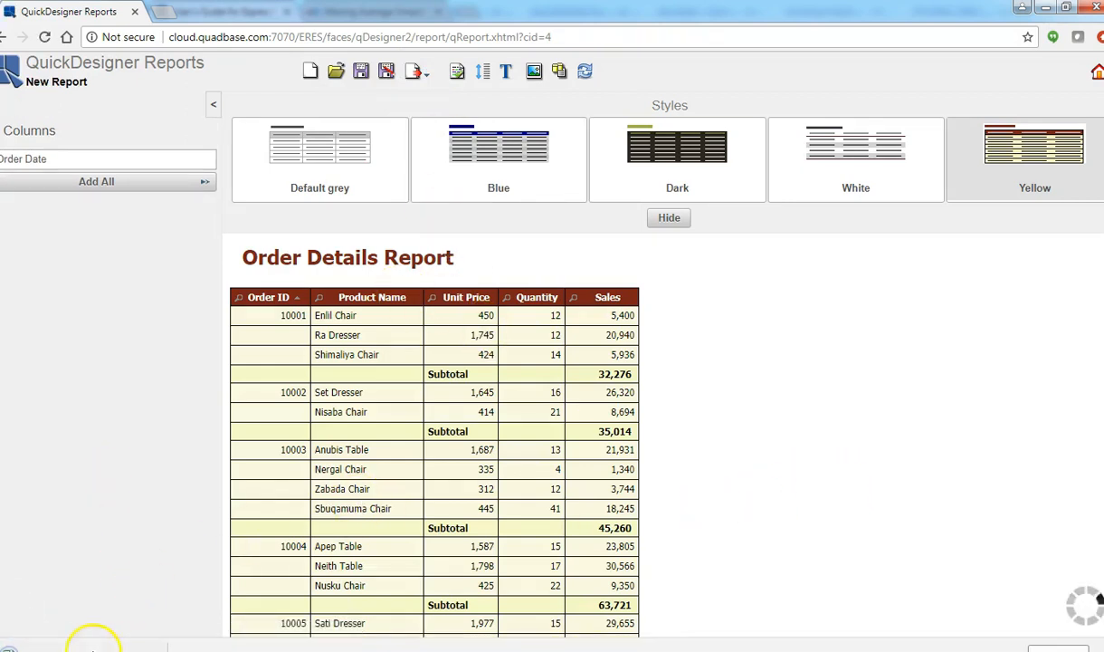
left_click(93, 649)
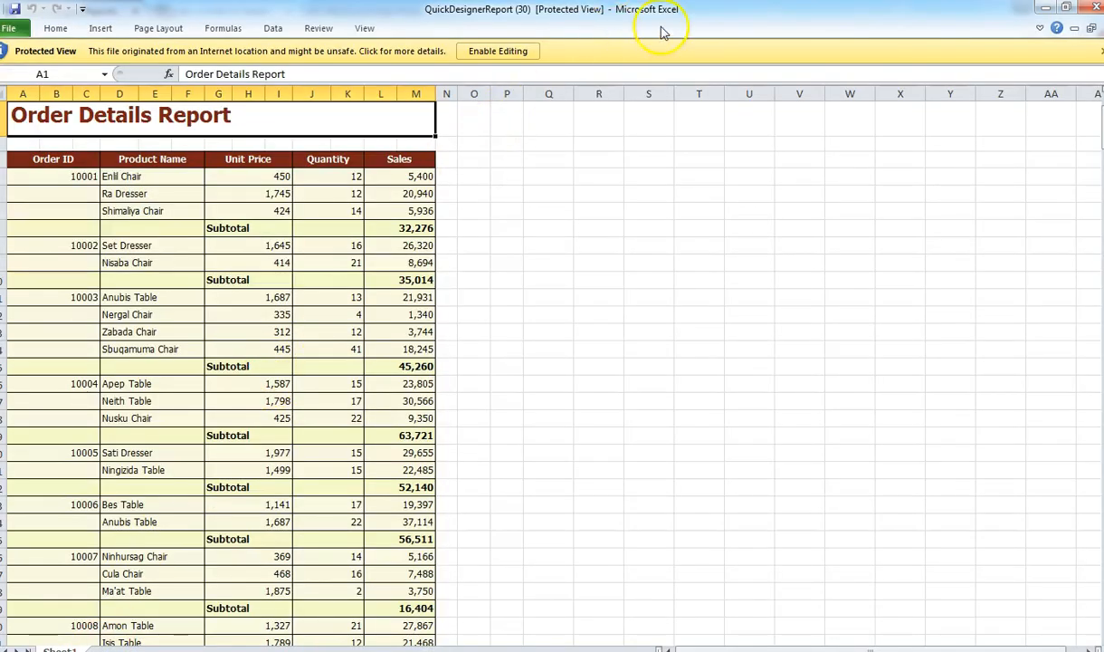
left_click(516, 51)
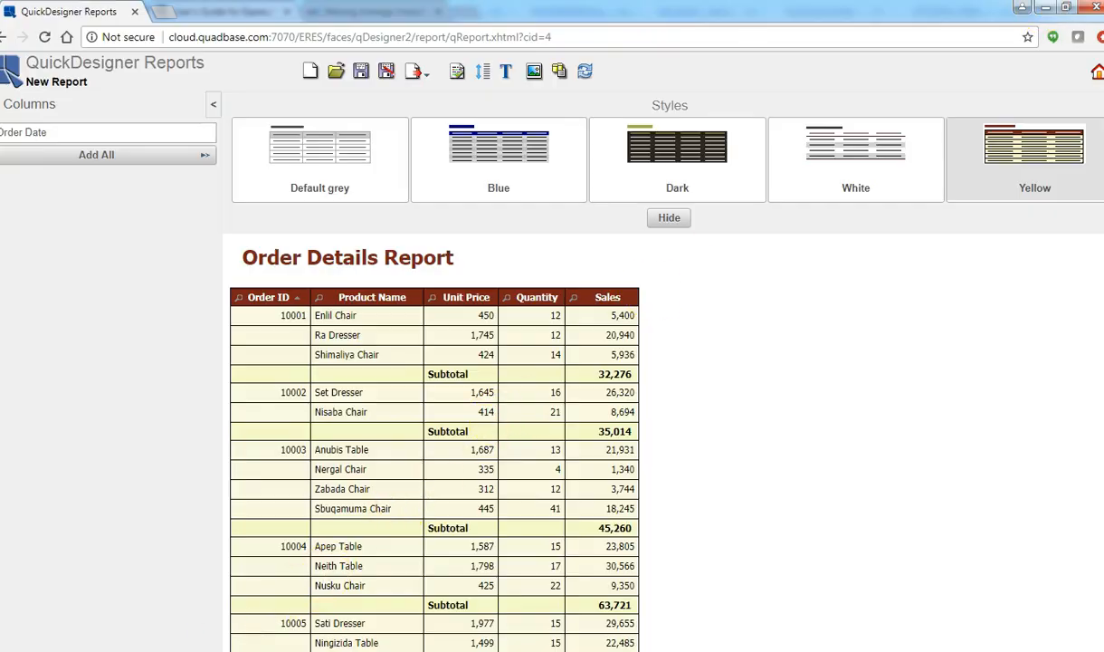
Step: Save the QuickDesigner report as Order Details Report in the Demo folder
left_click(361, 73)
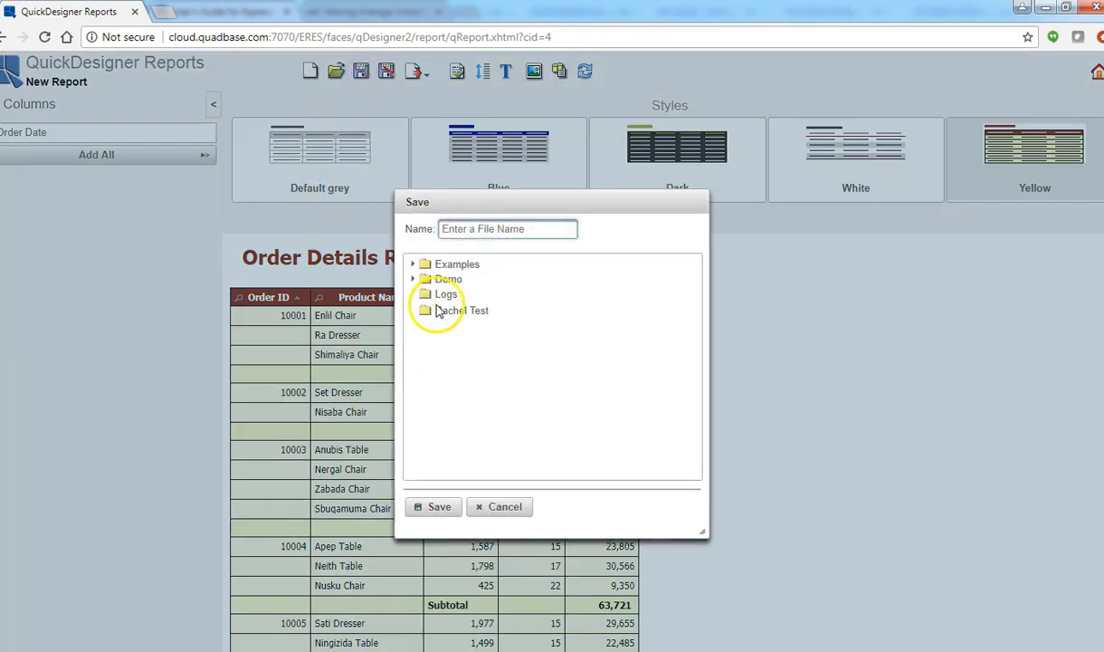
left_click(439, 311)
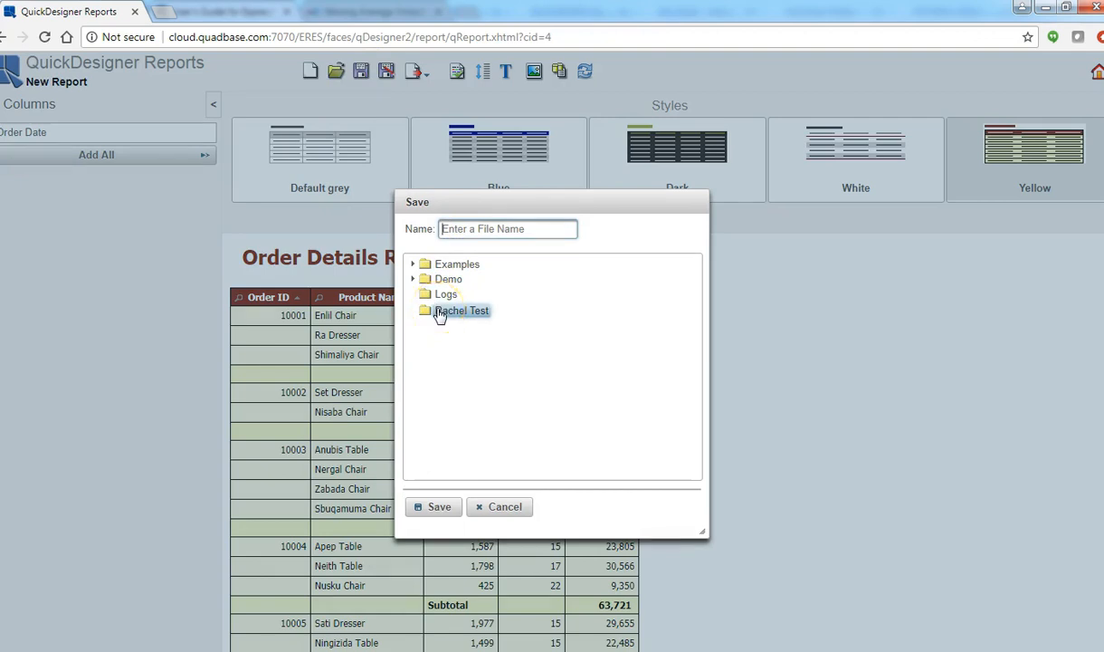
left_click(421, 267)
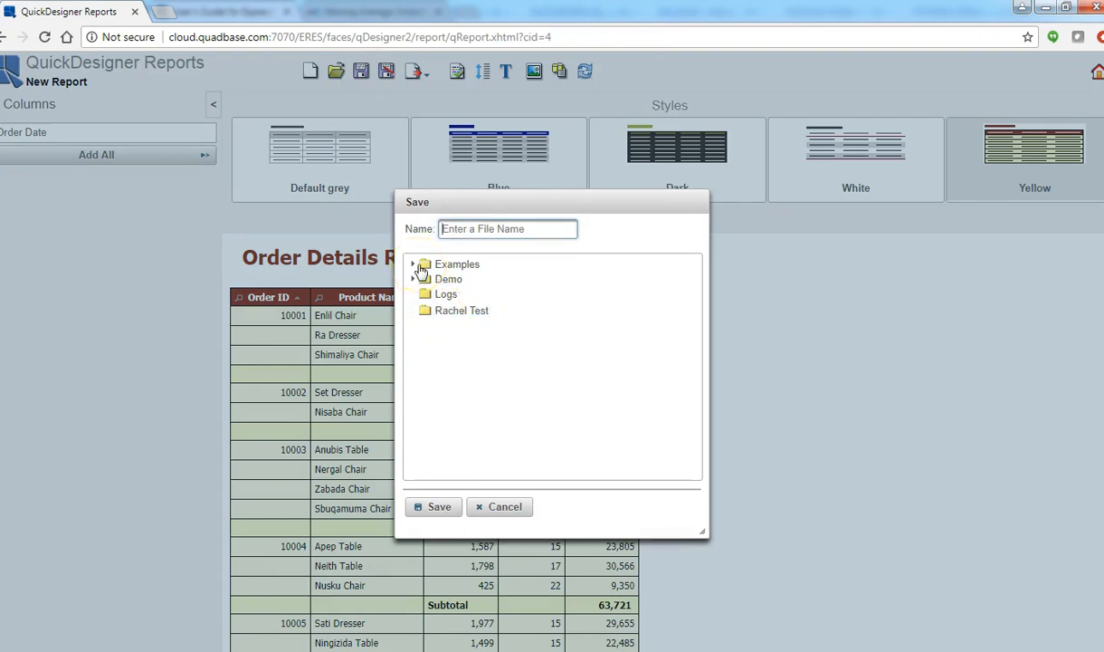
left_click(471, 232)
type("Order Details Report")
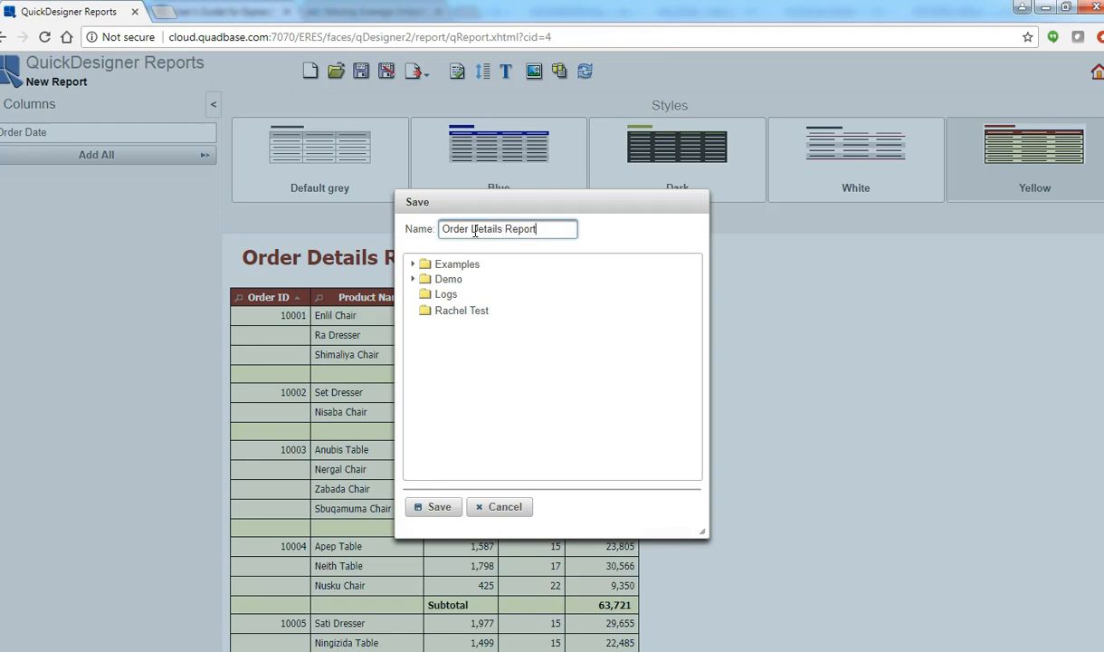
left_click(414, 265)
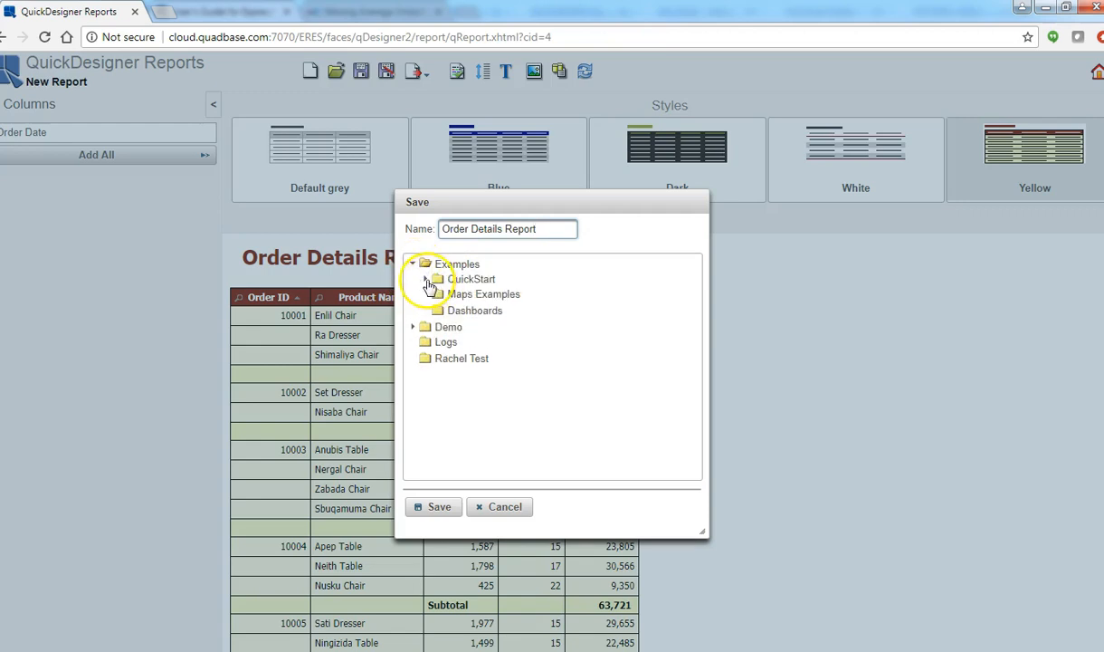
left_click(448, 330)
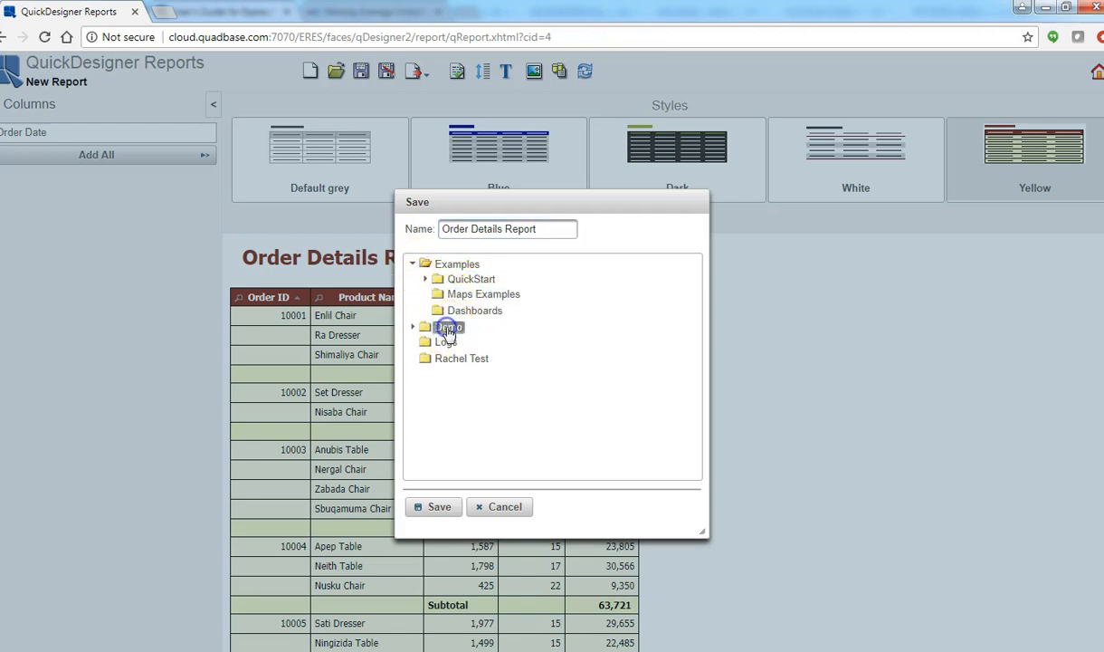
left_click(433, 505)
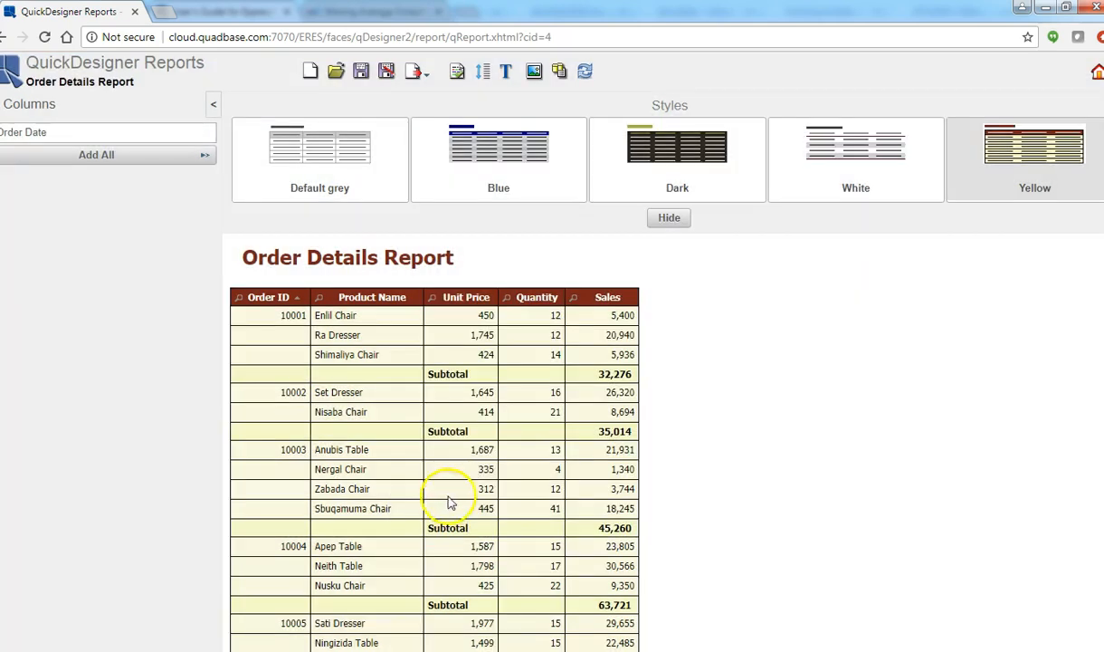